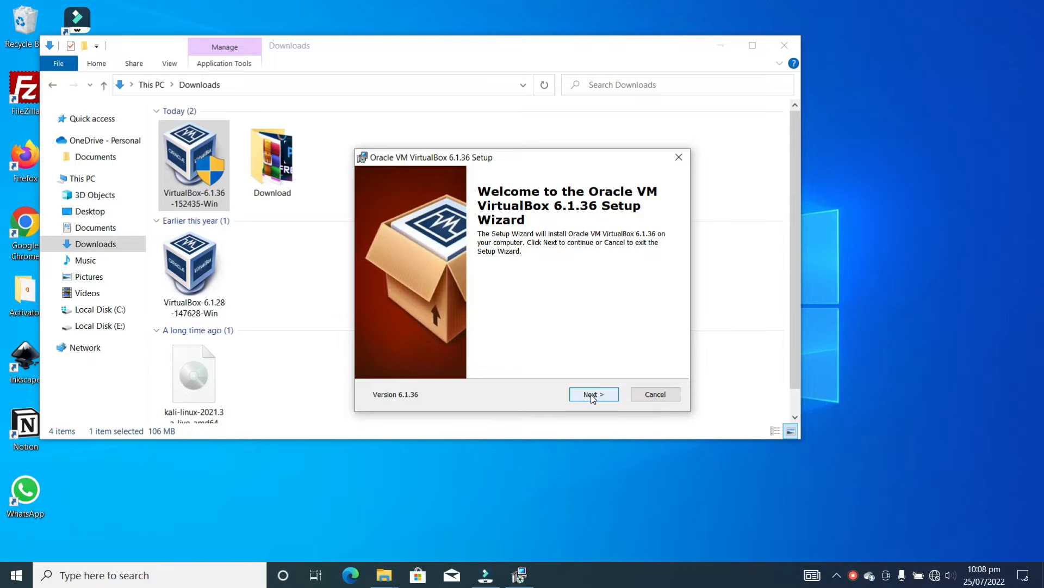
Install VirtualBox 6.1.36 with default components and shortcuts, accepting the network interruption warning
click(593, 396)
click(593, 397)
click(593, 397)
click(593, 397)
click(593, 395)
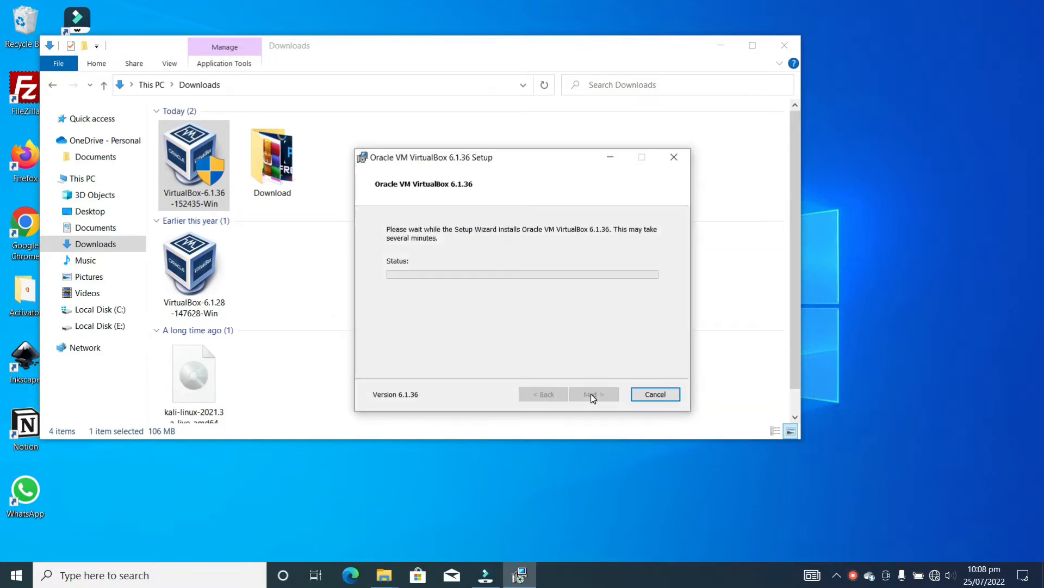
Move the Downloads window to the right and bring the installation progress back to front
click(482, 40)
drag(482, 39, 642, 29)
click(521, 576)
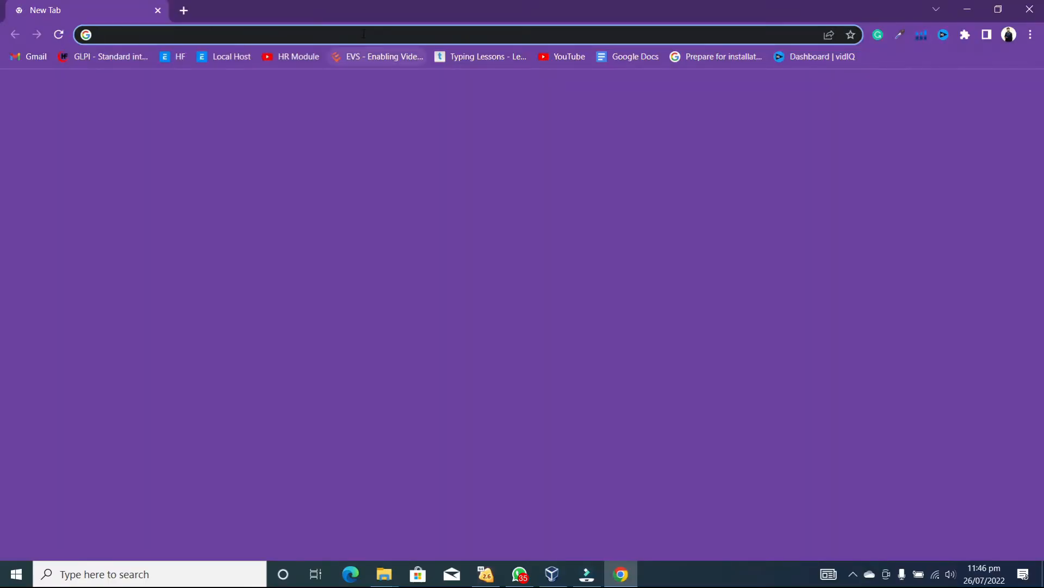
Search for 'kali linux download' from Chrome's address bar
click(363, 34)
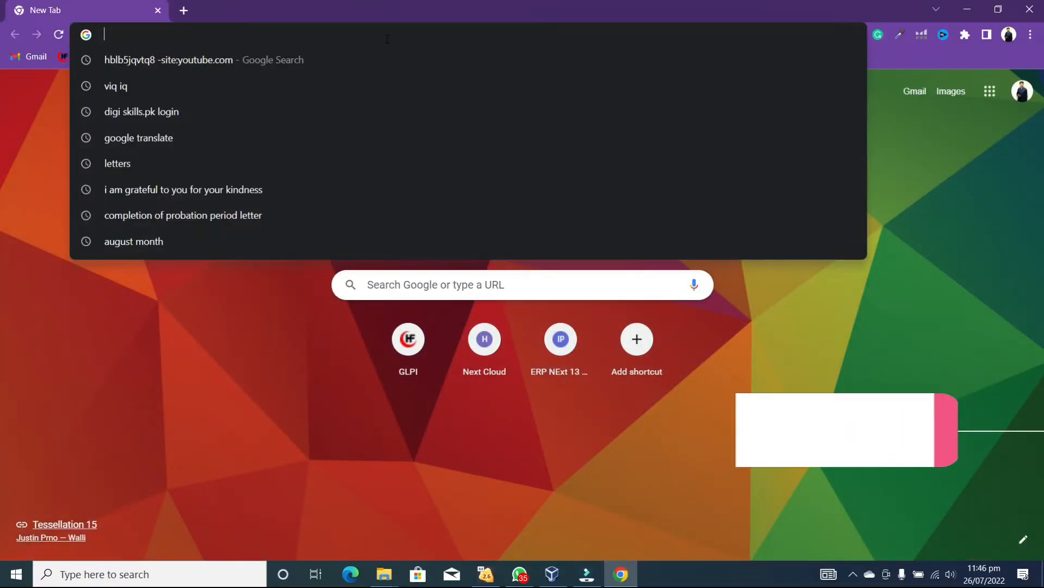
text(akkal)
key(BackSpace)
key(BackSpace)
key(BackSpace)
key(BackSpace)
key(BackSpace)
text(Kal)
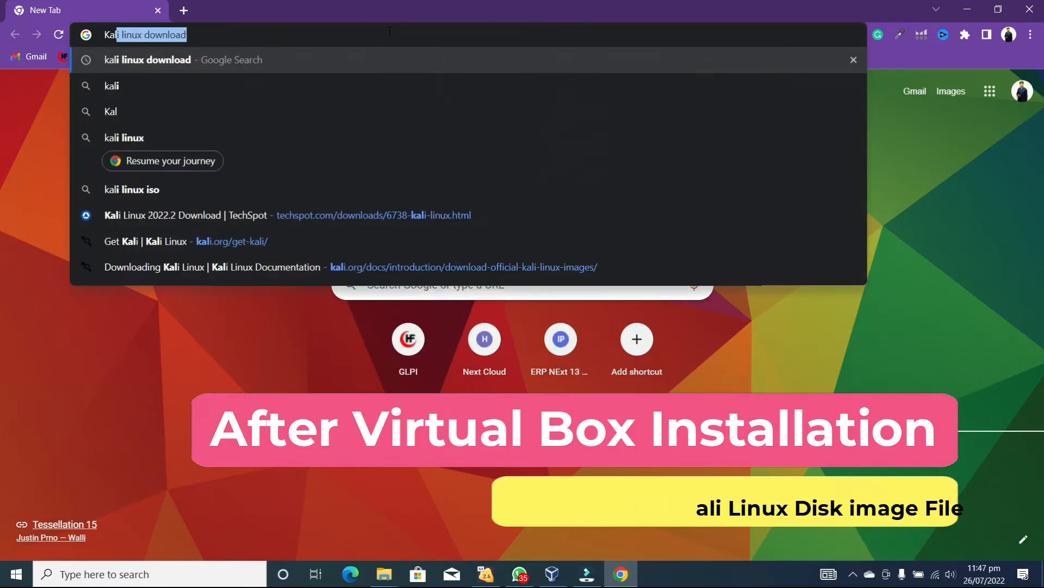
key(Return)
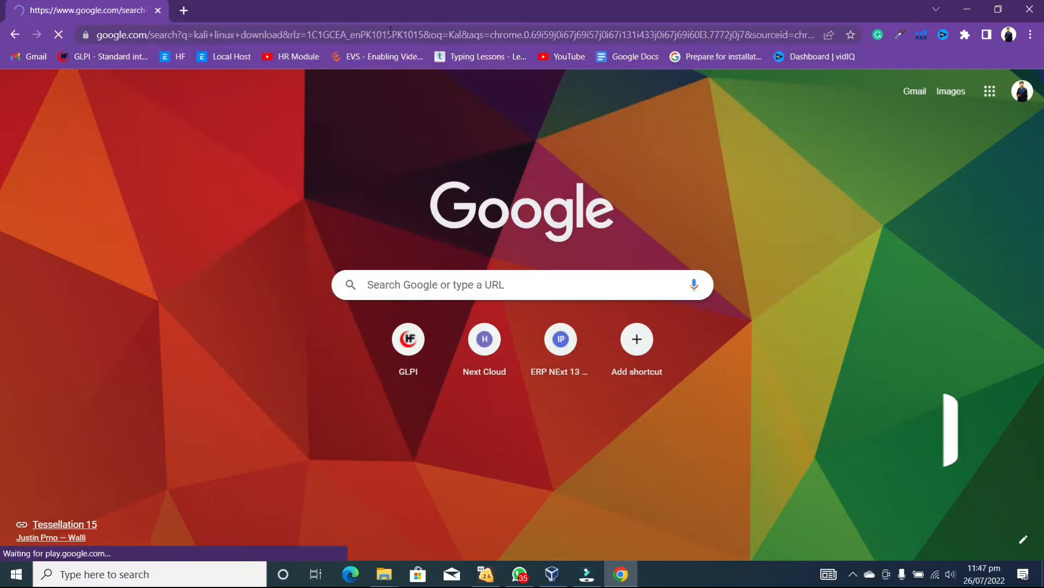
Open the TechSpot result and start downloading the Kali Linux 2022.2 64-bit ISO
scroll(240, 415, down, 3)
scroll(240, 415, down, 1)
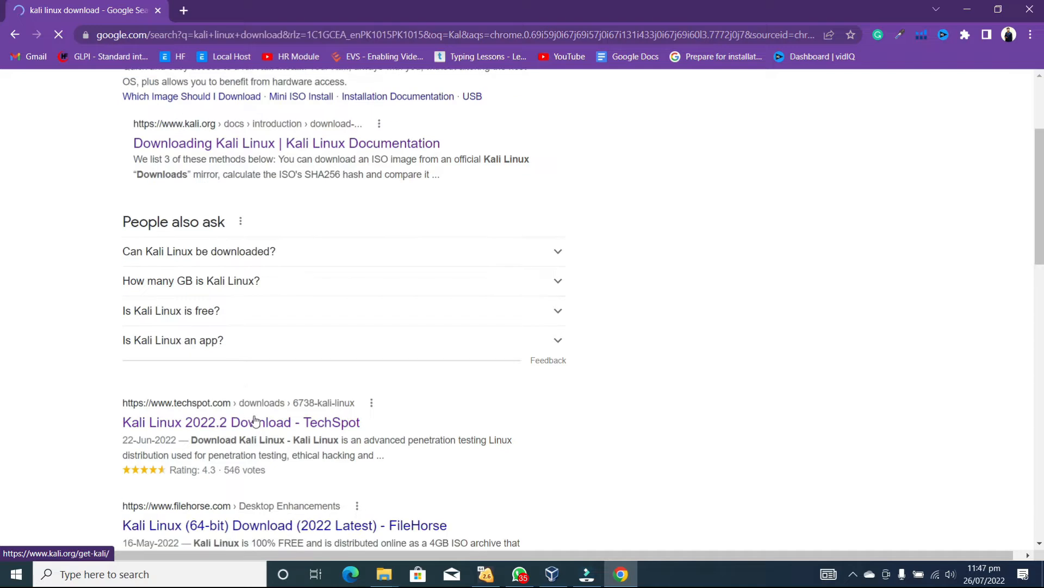
click(321, 390)
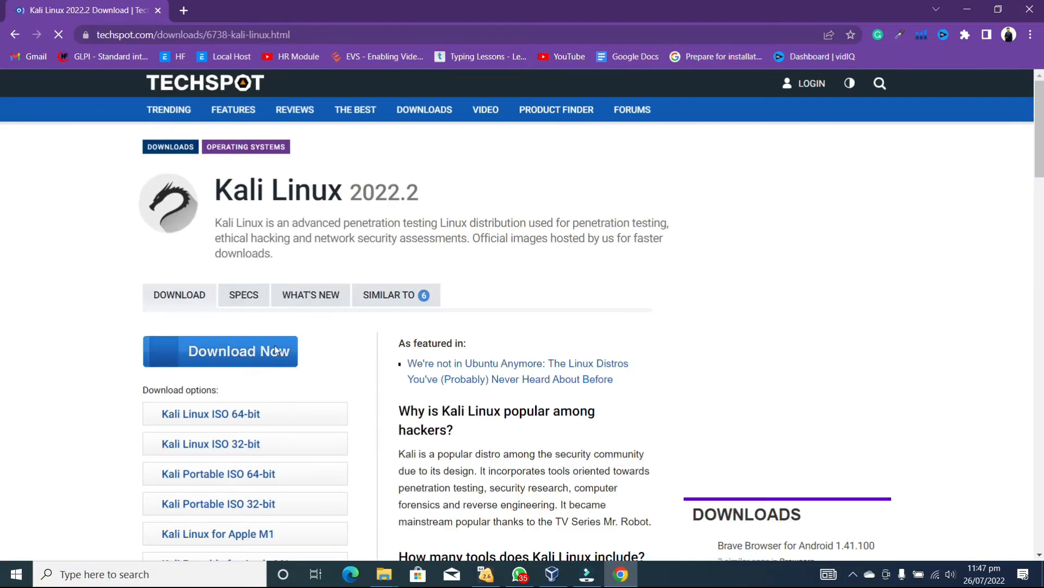
click(243, 415)
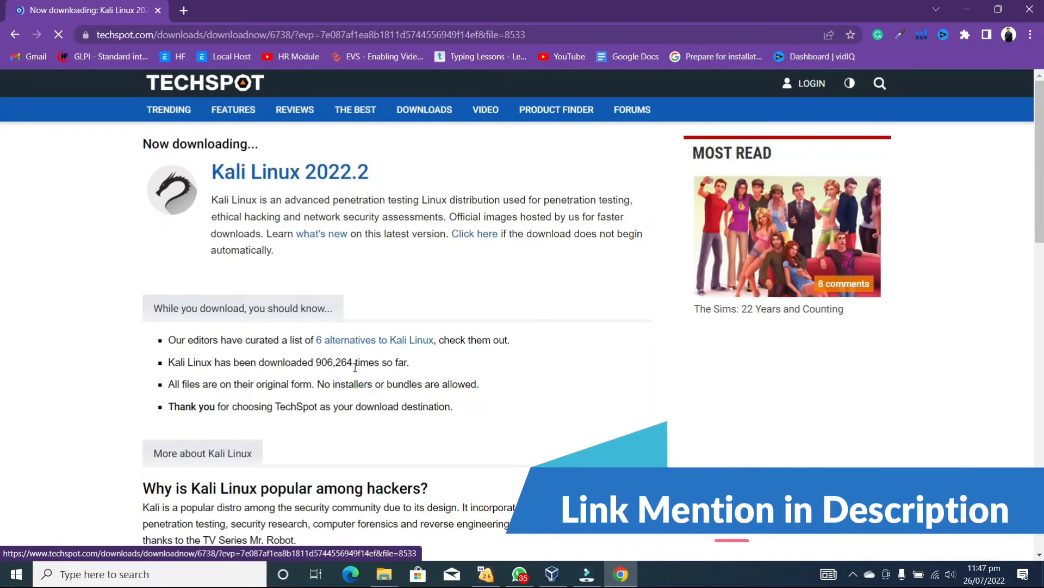
scroll(386, 361, down, 5)
scroll(354, 380, up, 4)
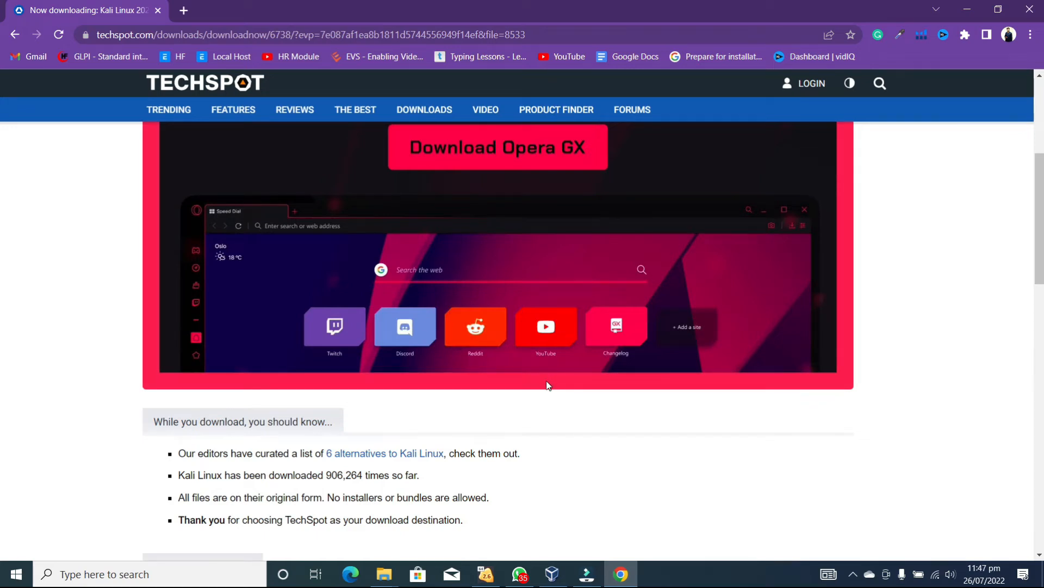
scroll(546, 384, up, 5)
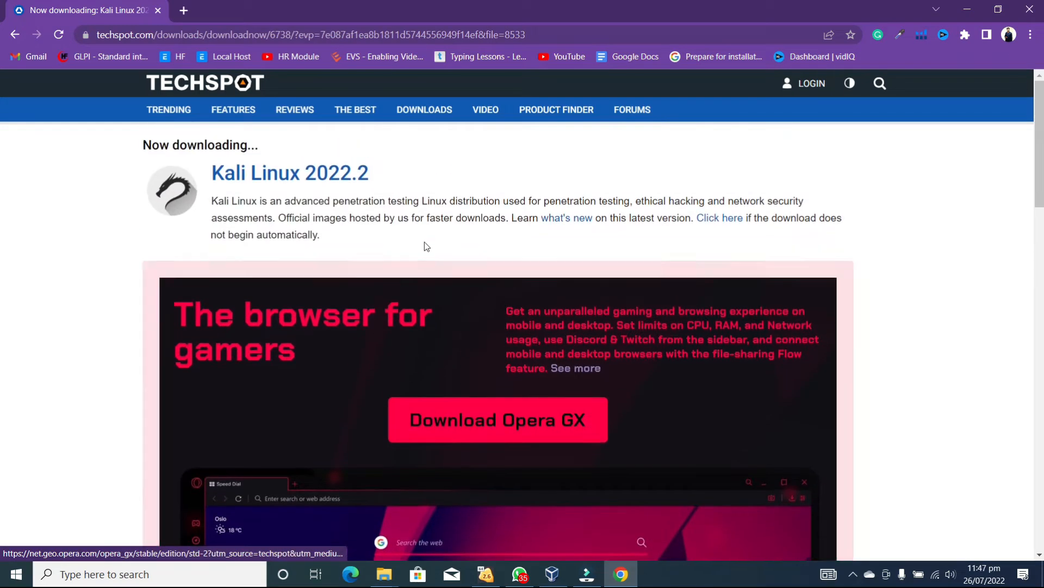
scroll(429, 267, down, 5)
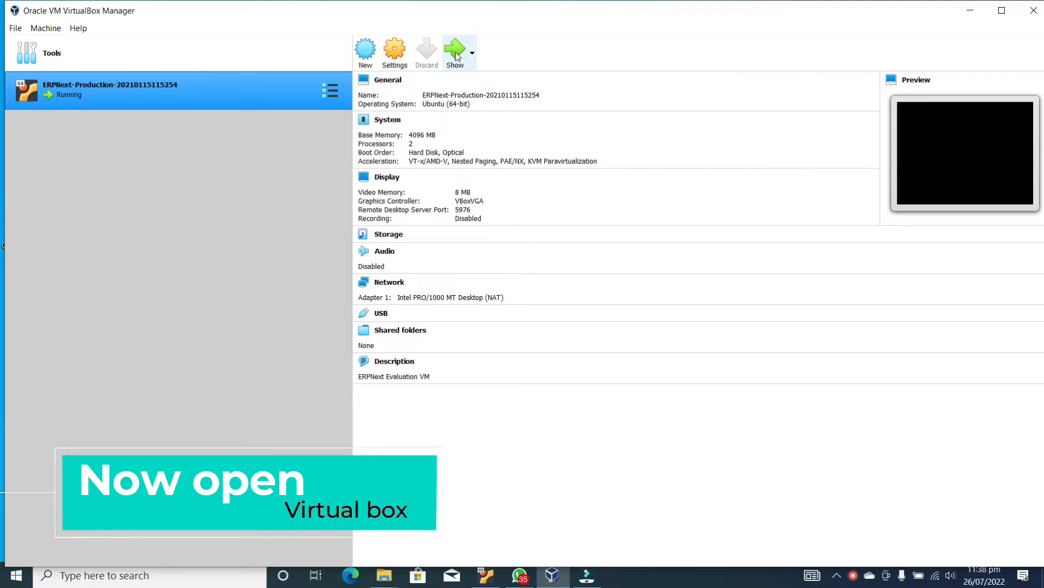
Name the new machine 'Kali Linux' and give it 1690 MB of memory
click(364, 51)
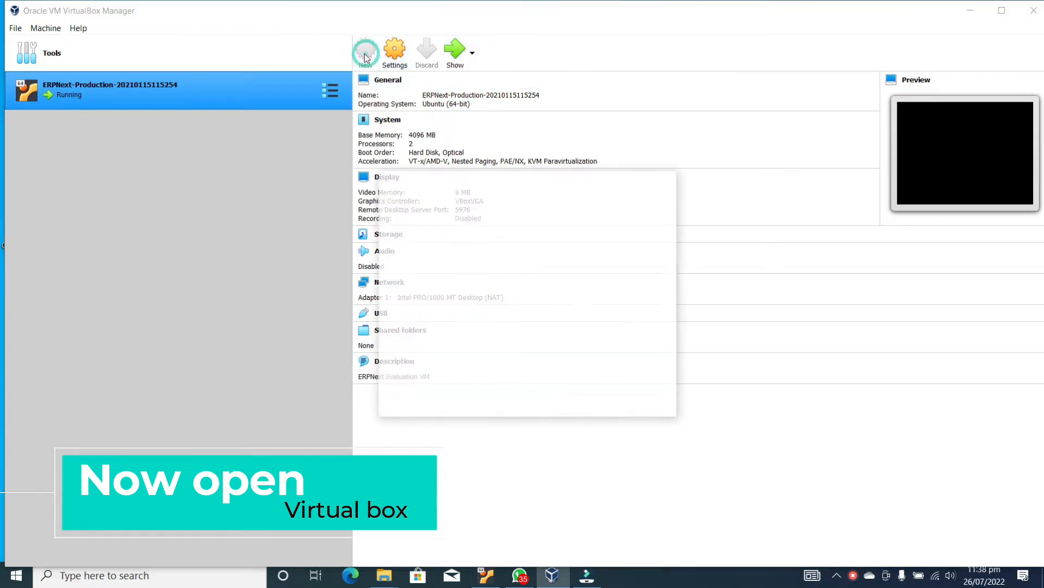
text(K)
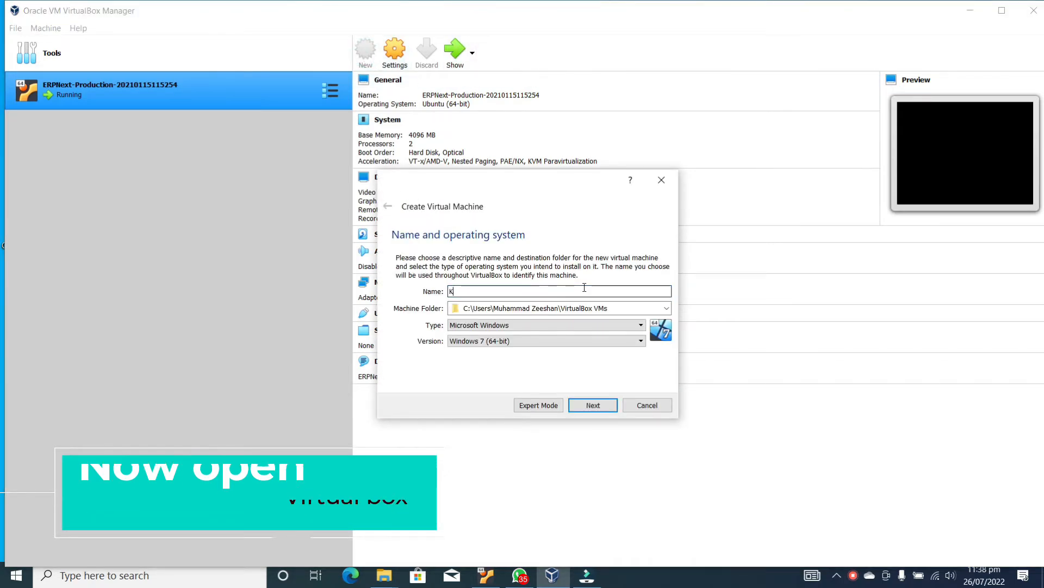
text(ali Linu)
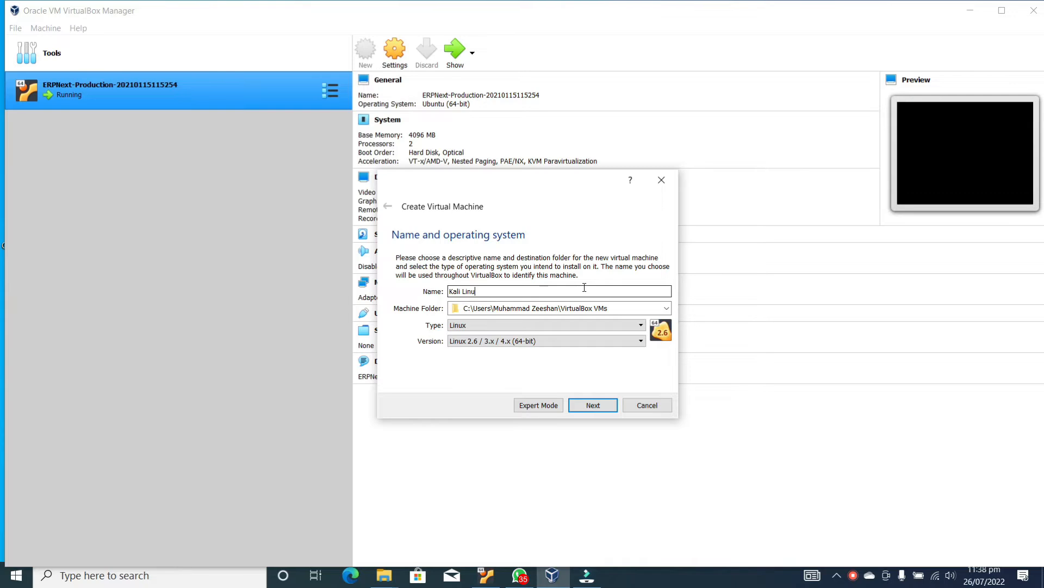
key(Return)
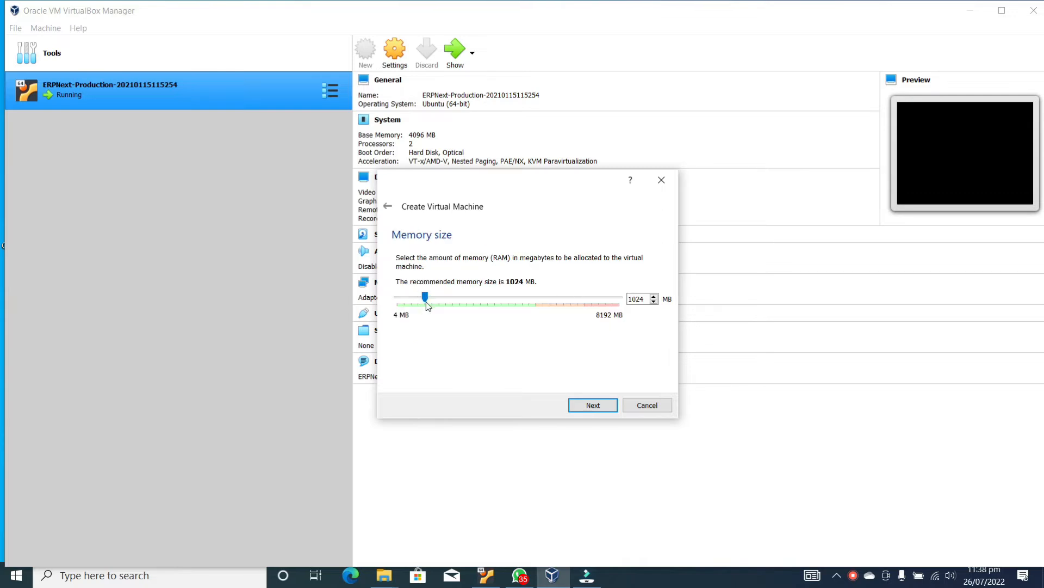
drag(427, 304, 457, 303)
click(586, 409)
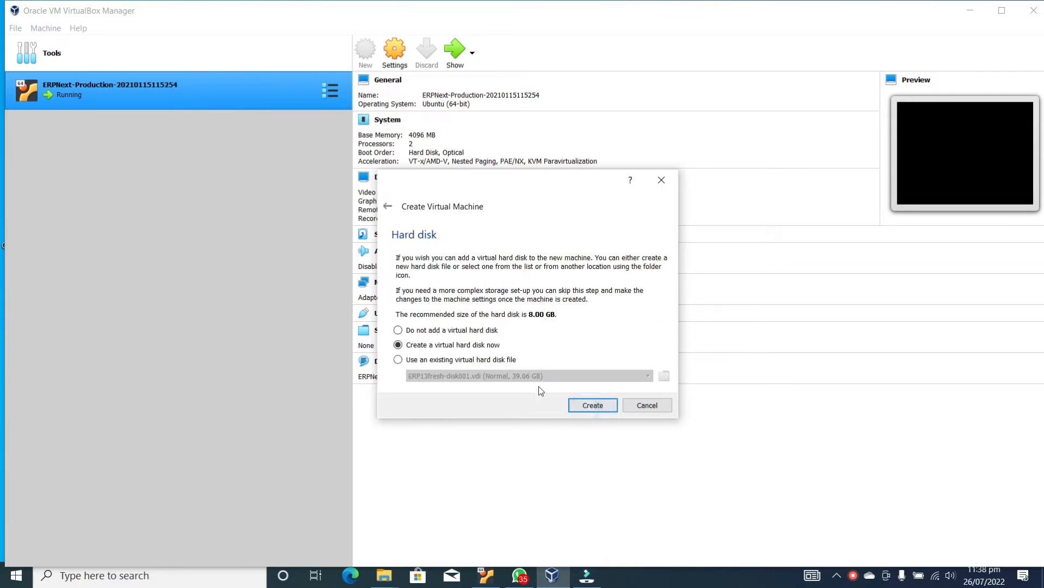
Add a dynamically allocated, enlarged VHD virtual hard disk and create the machine
click(582, 405)
click(417, 289)
click(585, 423)
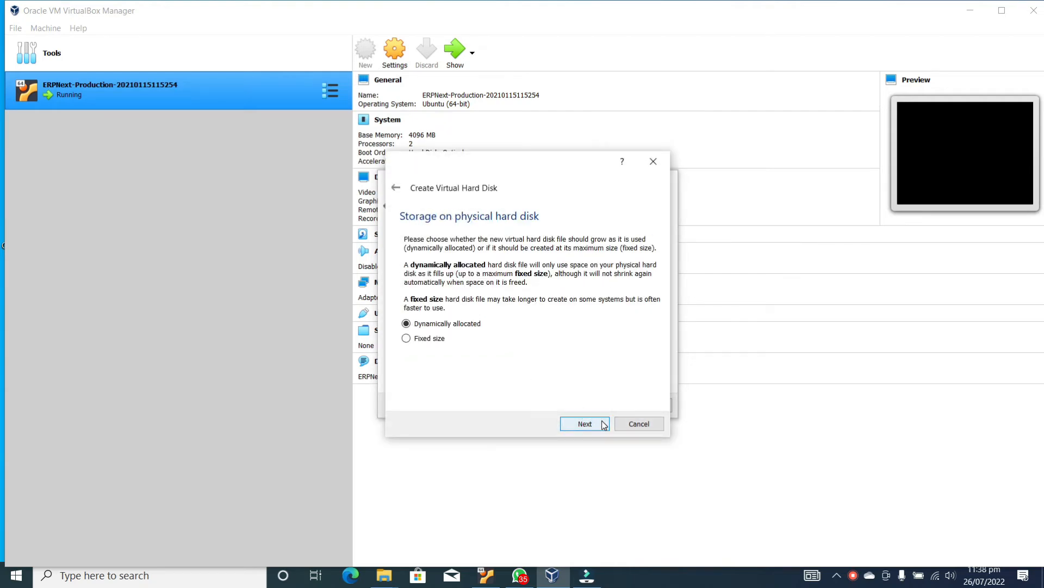
click(603, 427)
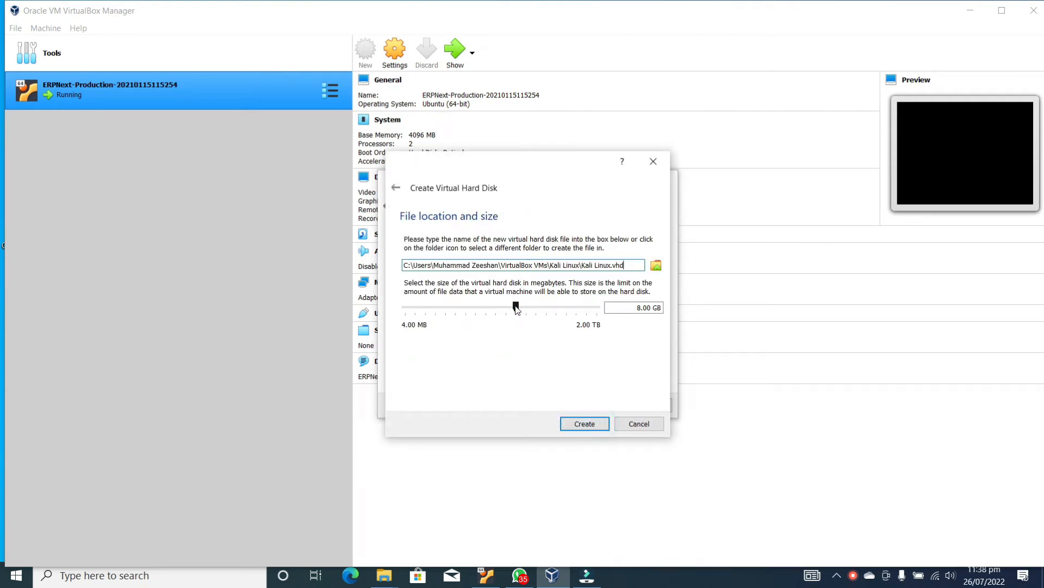
drag(517, 308, 534, 319)
click(586, 428)
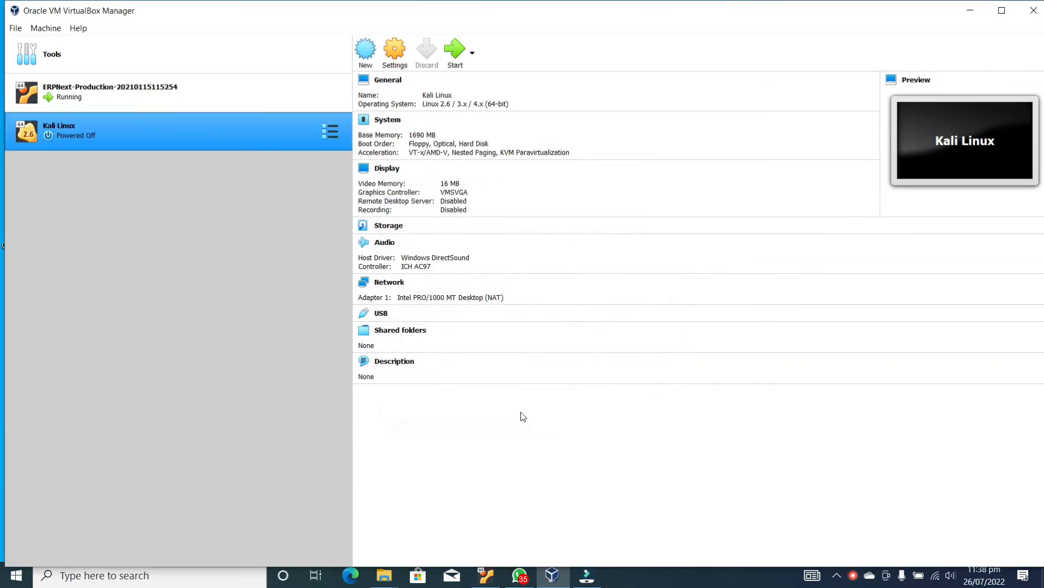
Give the Kali Linux machine 2 processors in its System settings, then start it
right_click(327, 134)
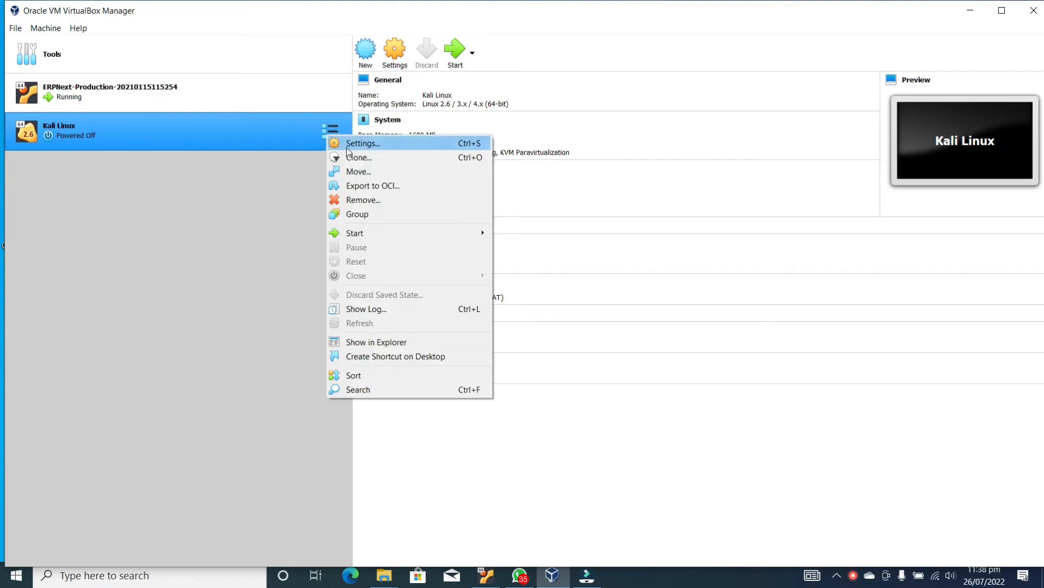
click(347, 148)
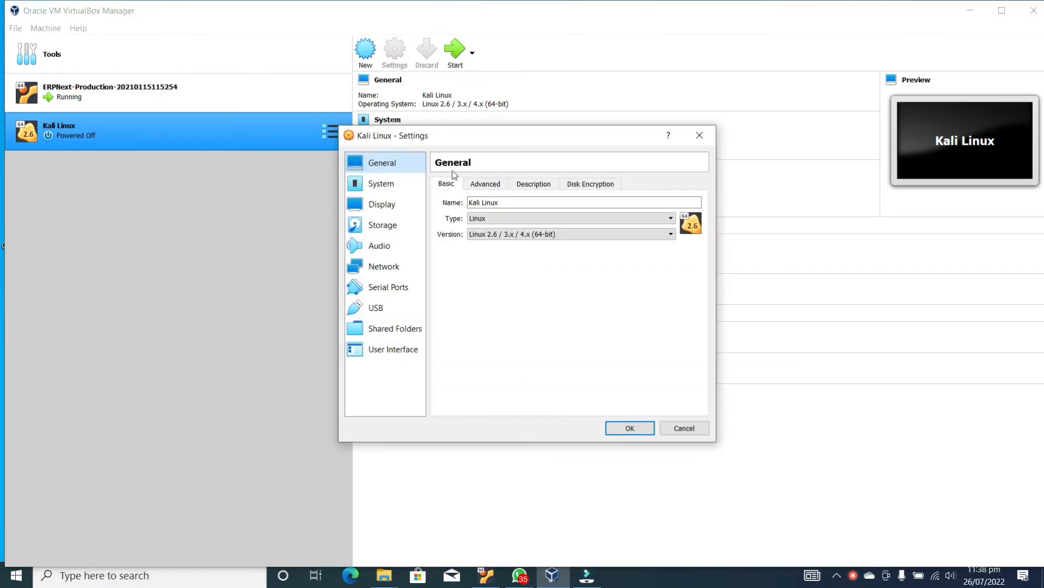
click(381, 184)
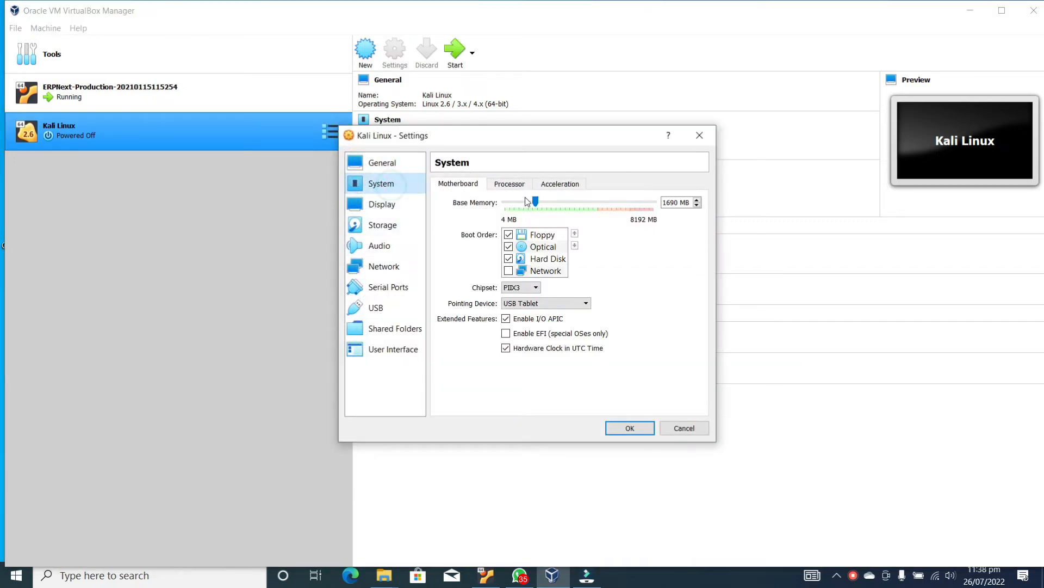
click(510, 184)
click(536, 210)
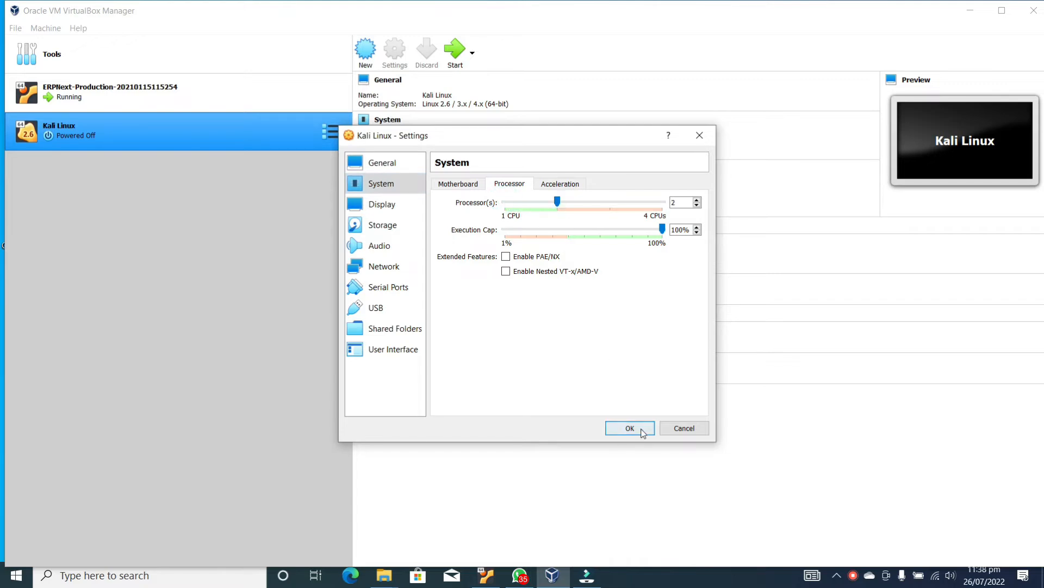
click(634, 428)
click(455, 49)
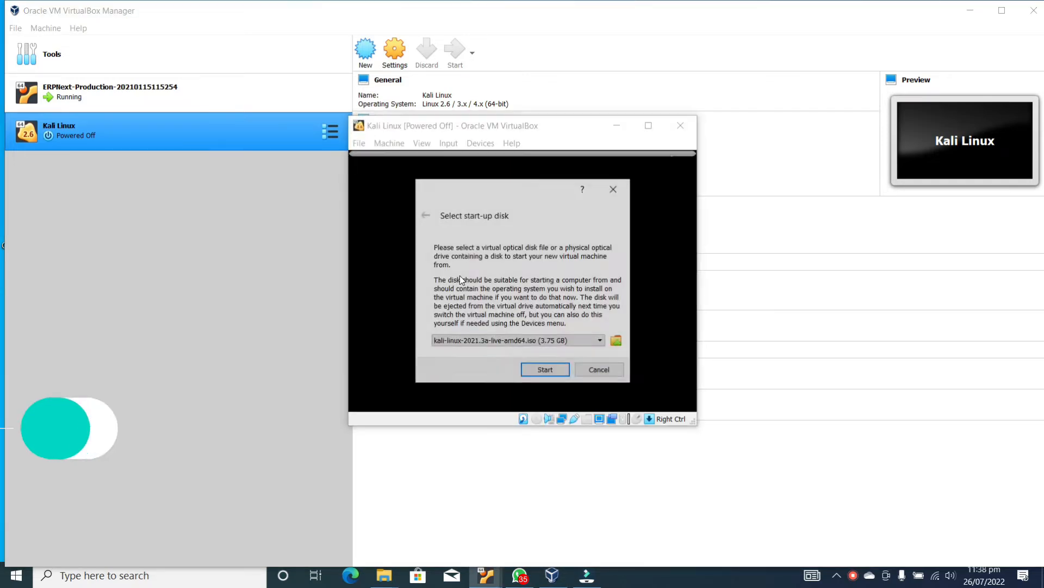
Add kali-linux-2021.3a-live-amd64.iso from the Linix & Windows folder as start-up disk and boot it
click(599, 341)
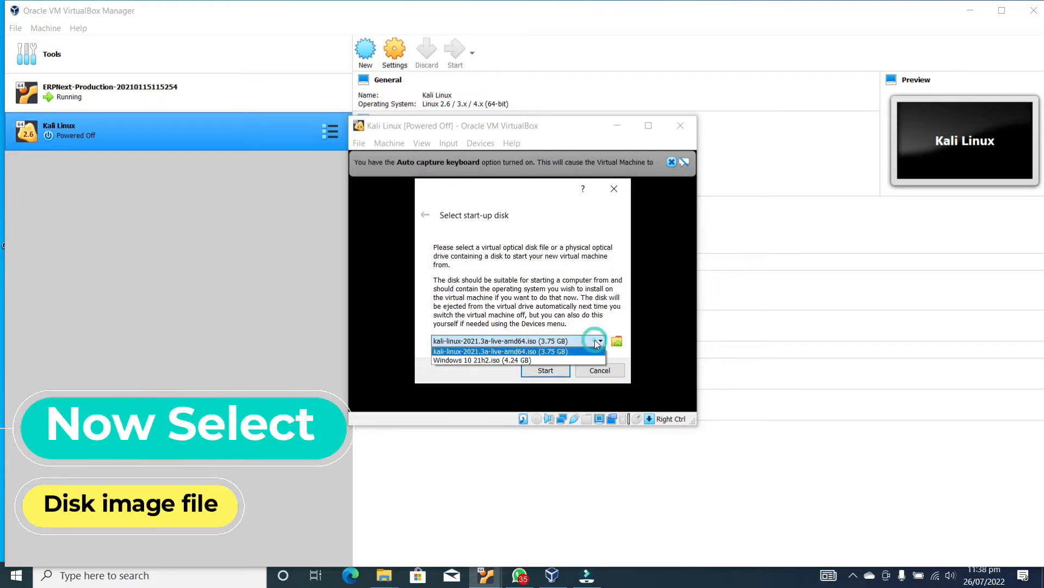
click(540, 351)
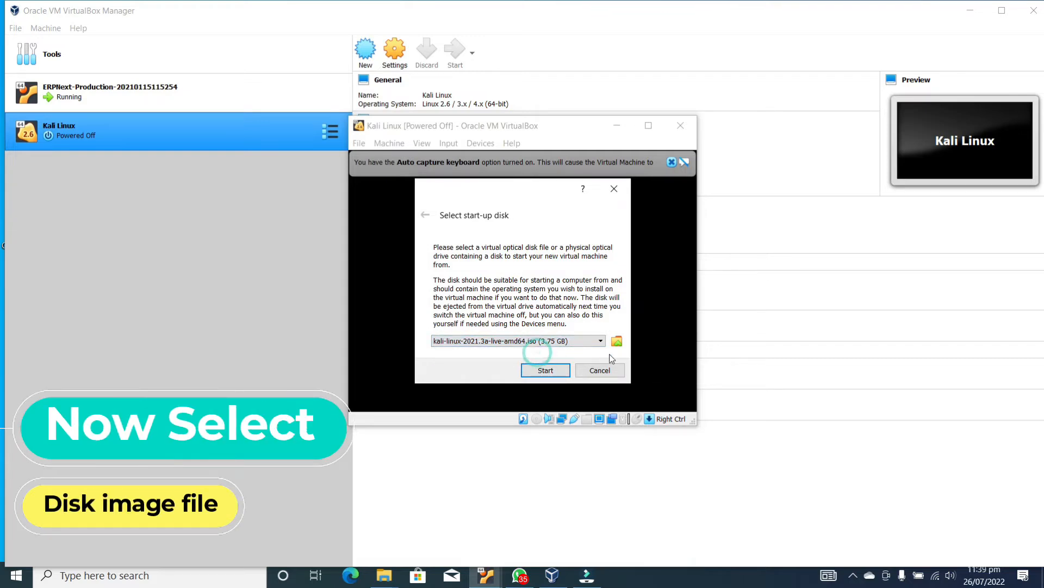
click(617, 341)
click(368, 238)
double_click(538, 409)
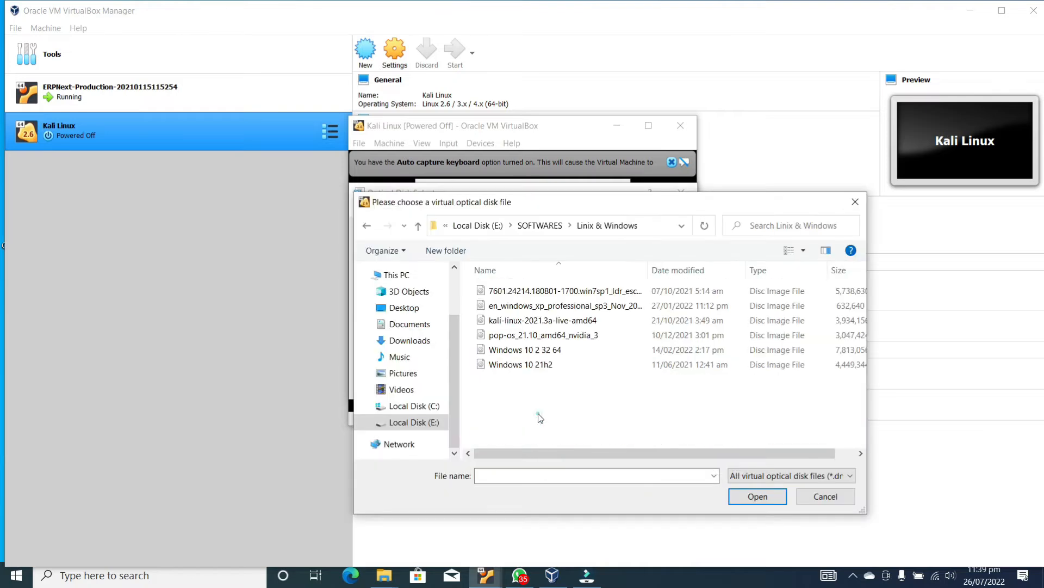
click(549, 320)
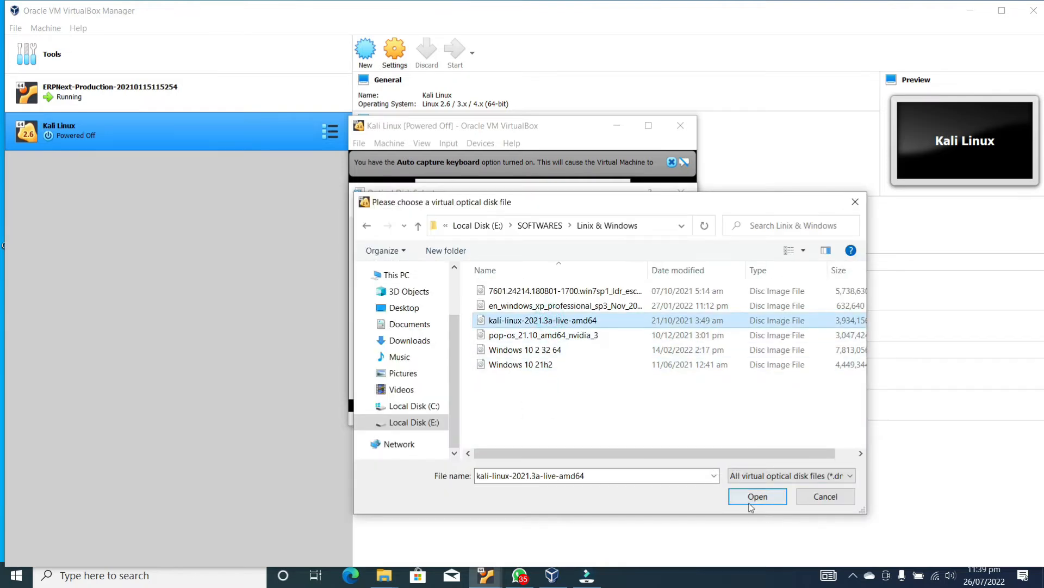
click(758, 498)
click(557, 385)
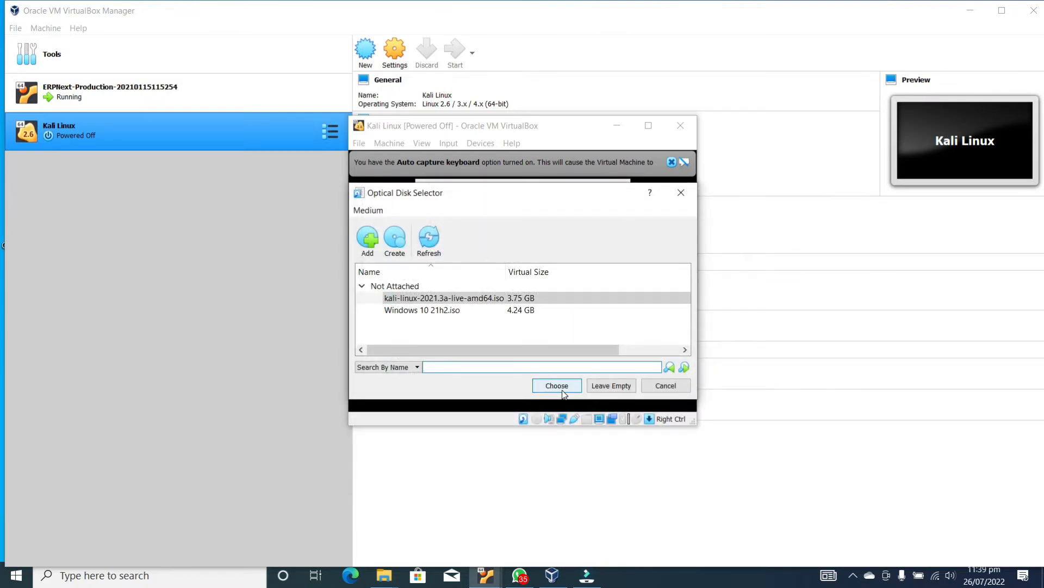
click(541, 369)
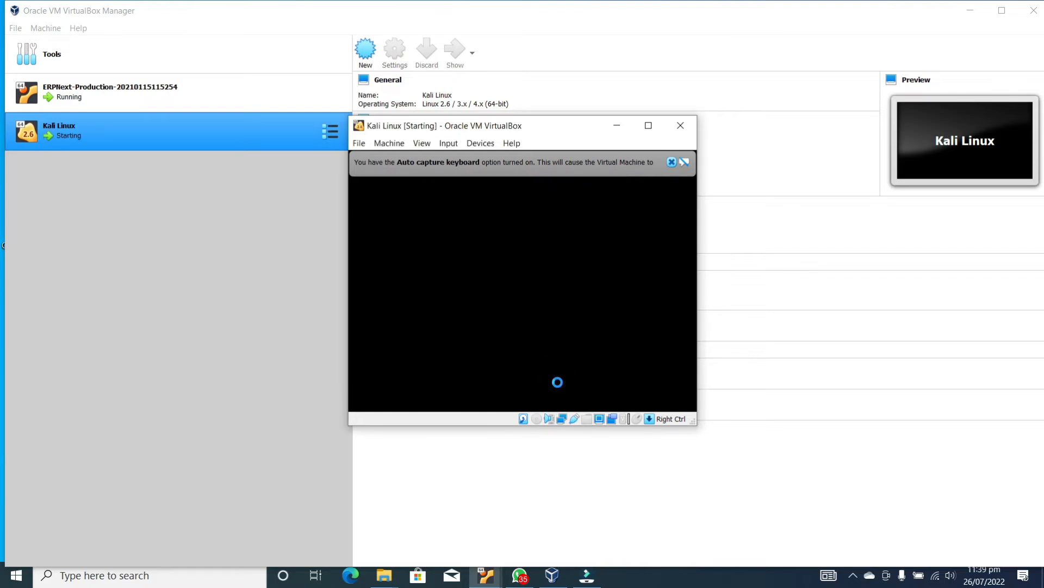
click(672, 163)
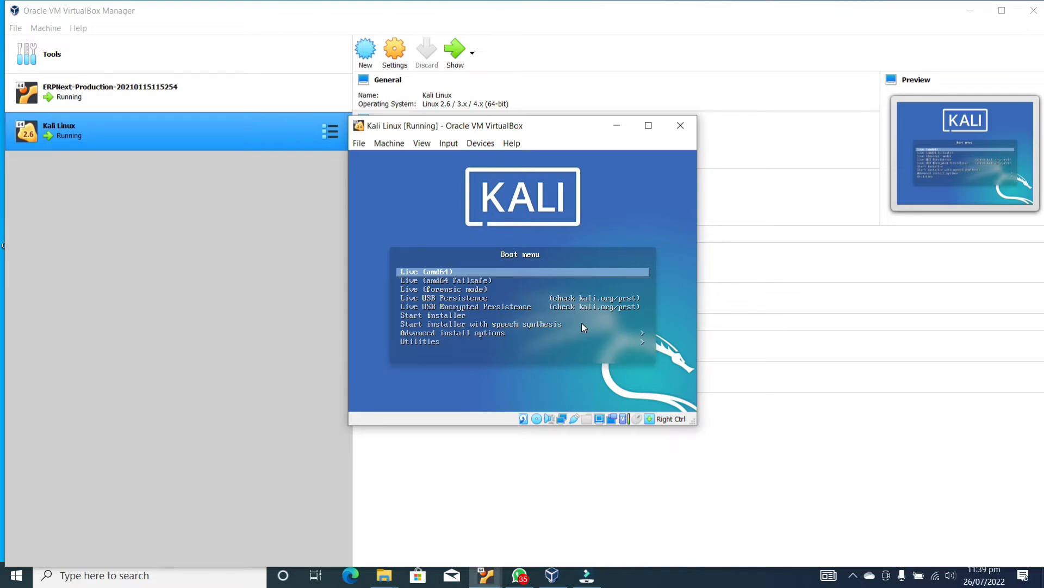
Look over Advanced install options, return to the main boot menu, and launch Start installer
key(Down)
key(Down)
key(Down)
key(Down)
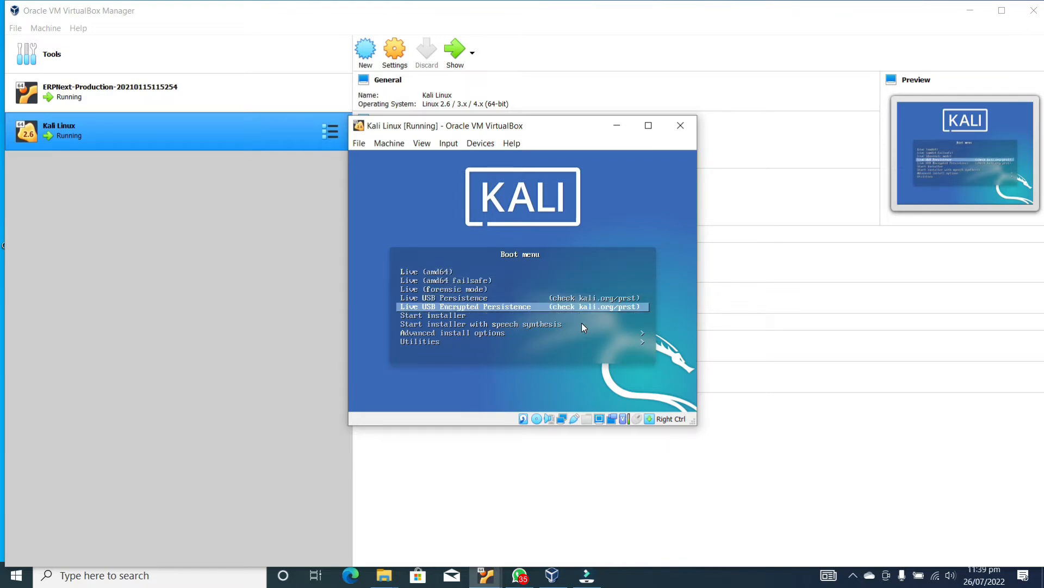
key(Down)
key(Down)
key(Down)
key(Return)
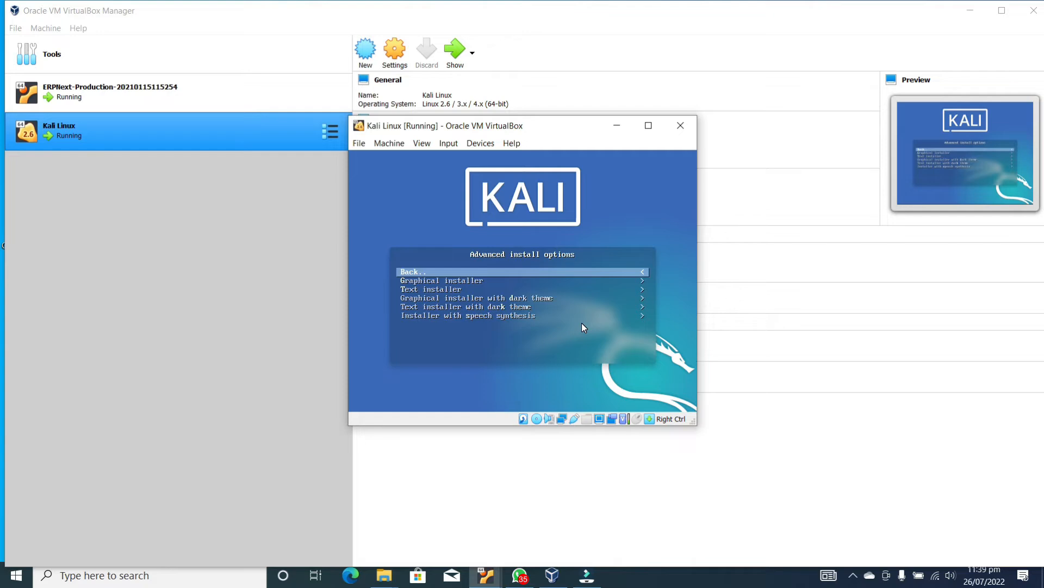
key(Down)
key(Up)
key(Return)
key(Down)
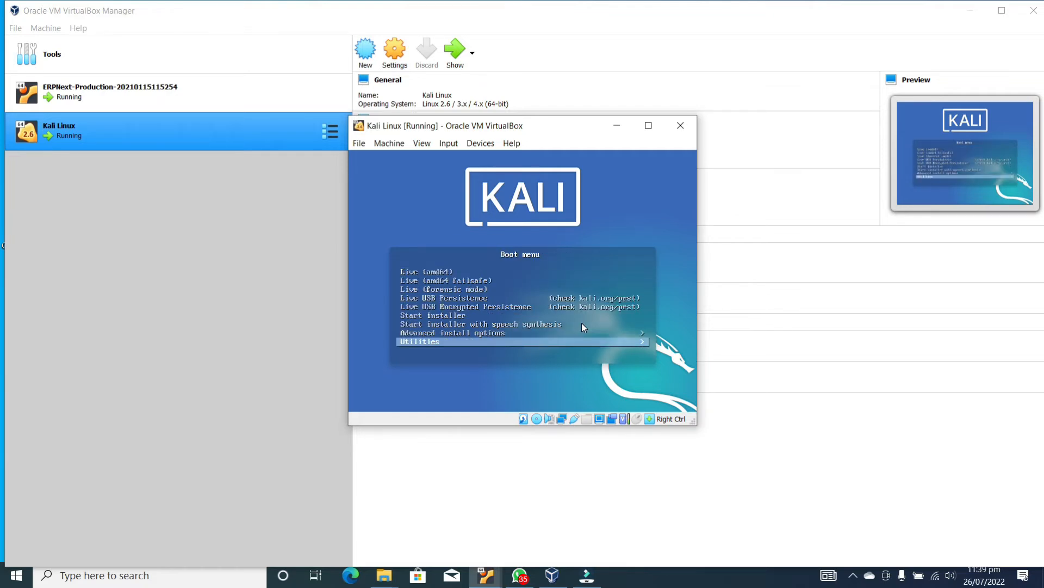
key(Up)
key(Up)
key(Up)
key(Return)
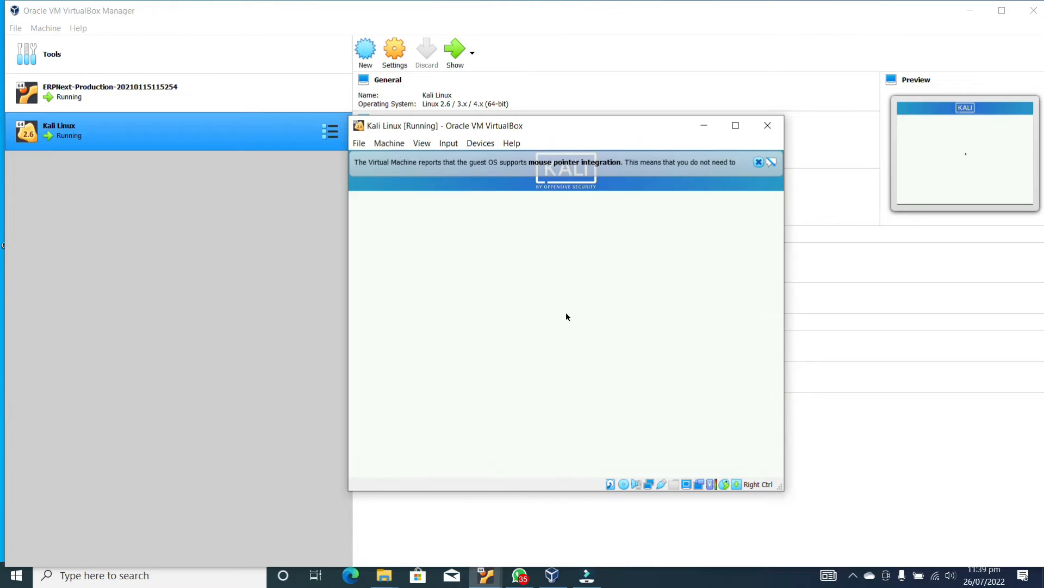
Maximize the VM window and keep English, United States and the American English keymap
click(736, 125)
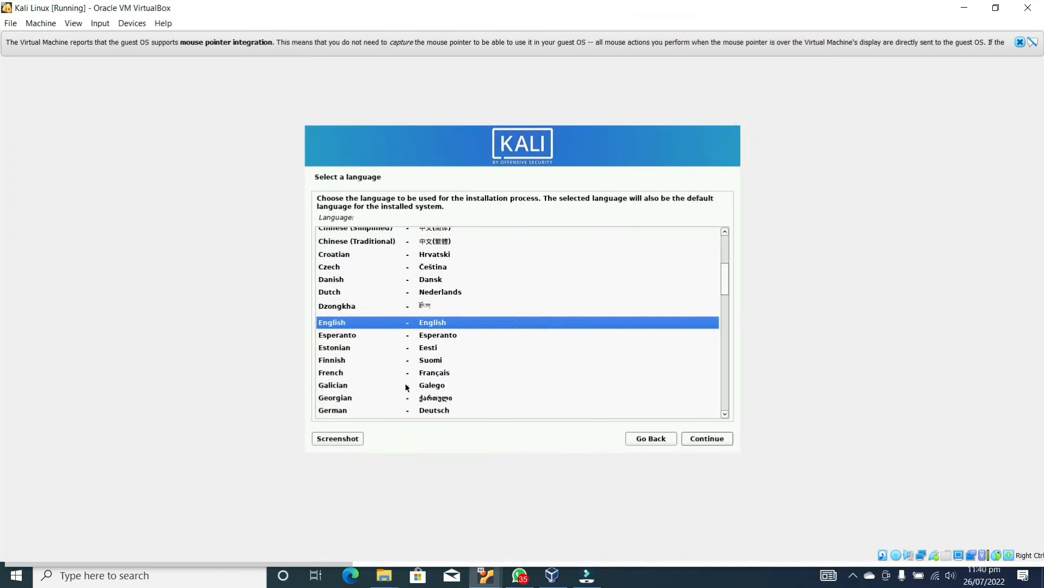
click(719, 441)
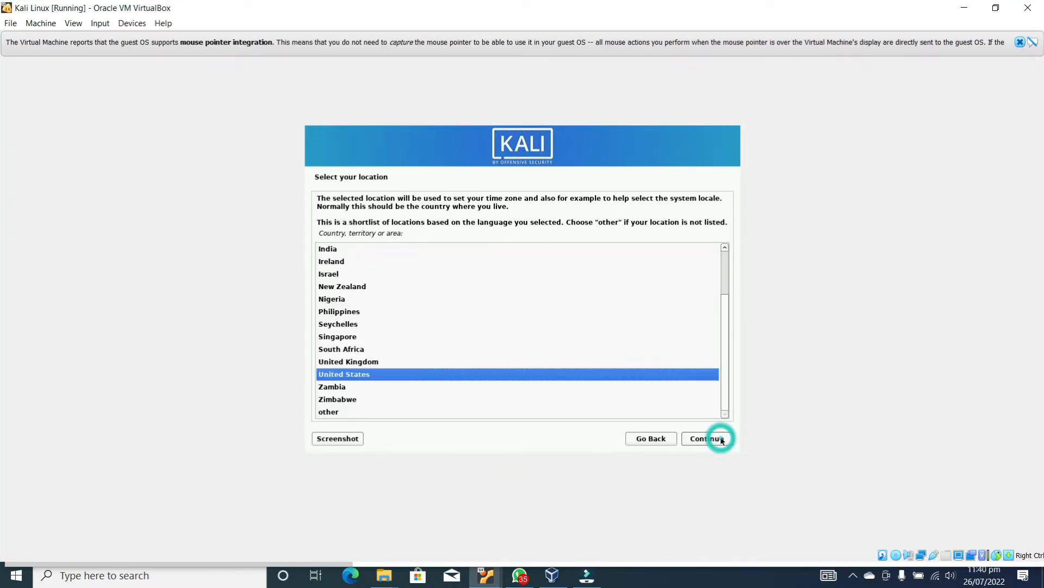
click(721, 440)
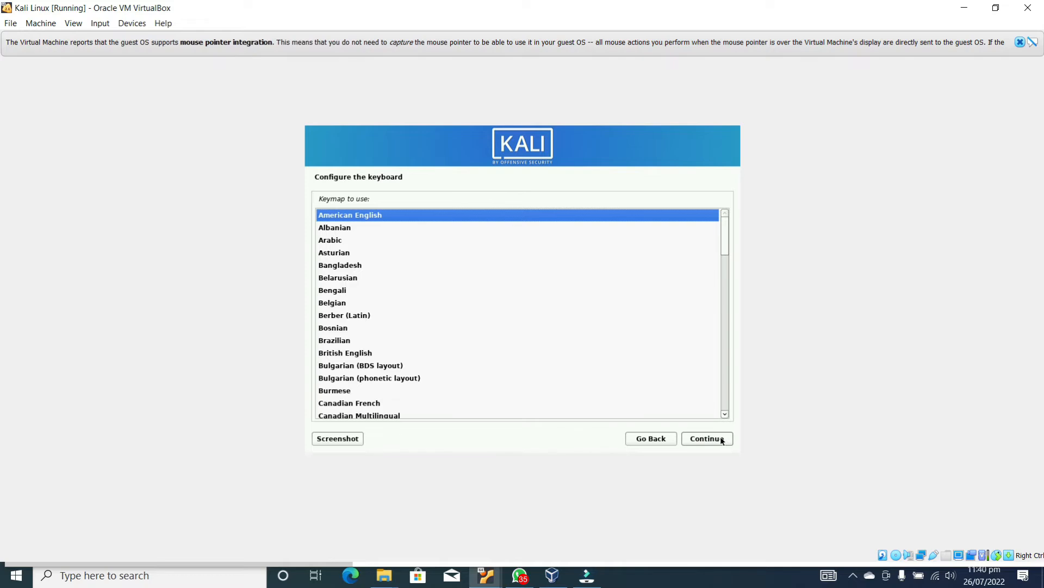
click(722, 441)
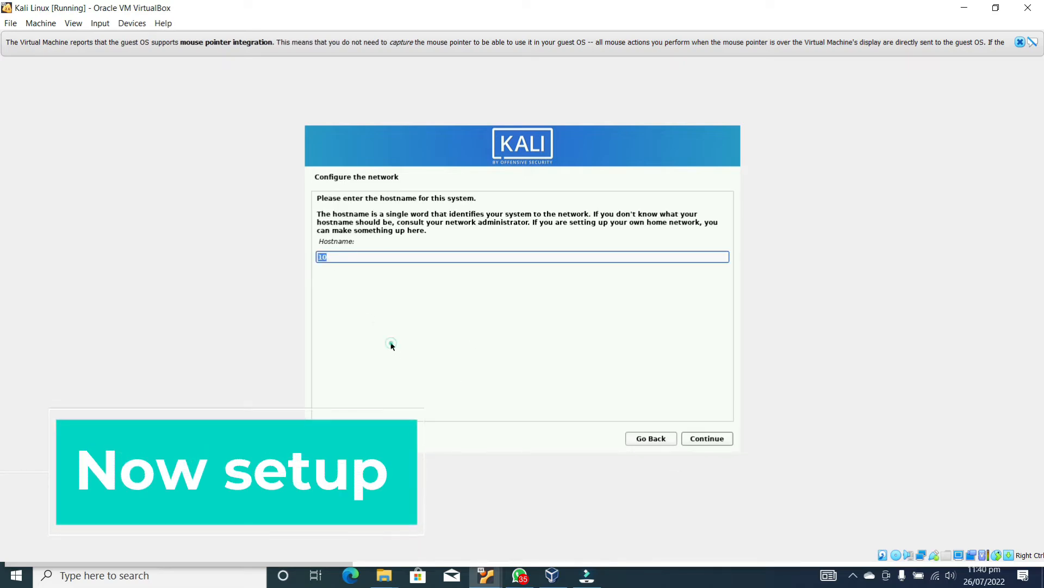
Keep the hostname and Home domain, then enter the user's full name and a lowercase username
click(354, 256)
click(706, 442)
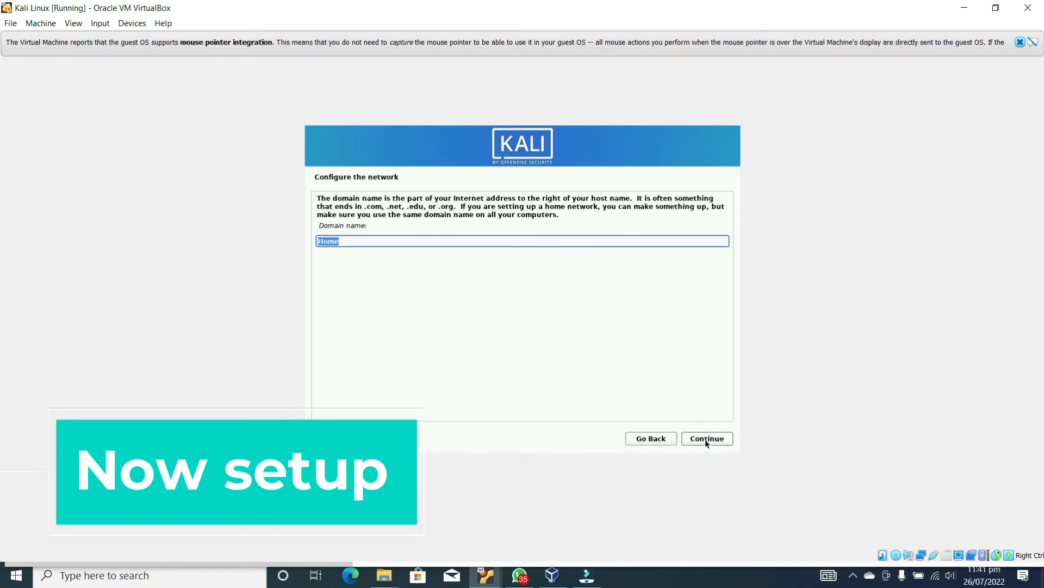
click(706, 442)
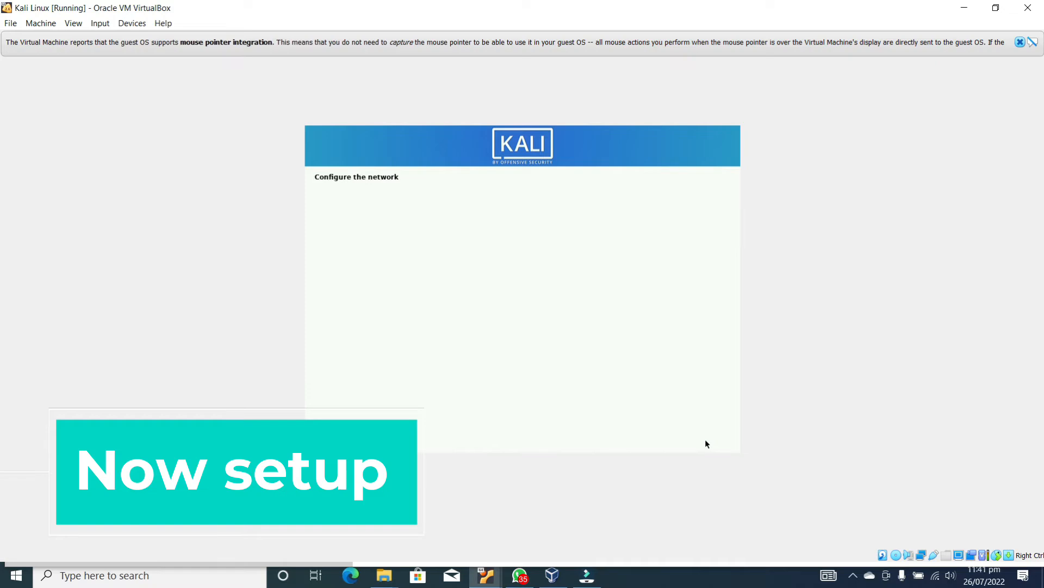
text(Zeeshan)
click(706, 441)
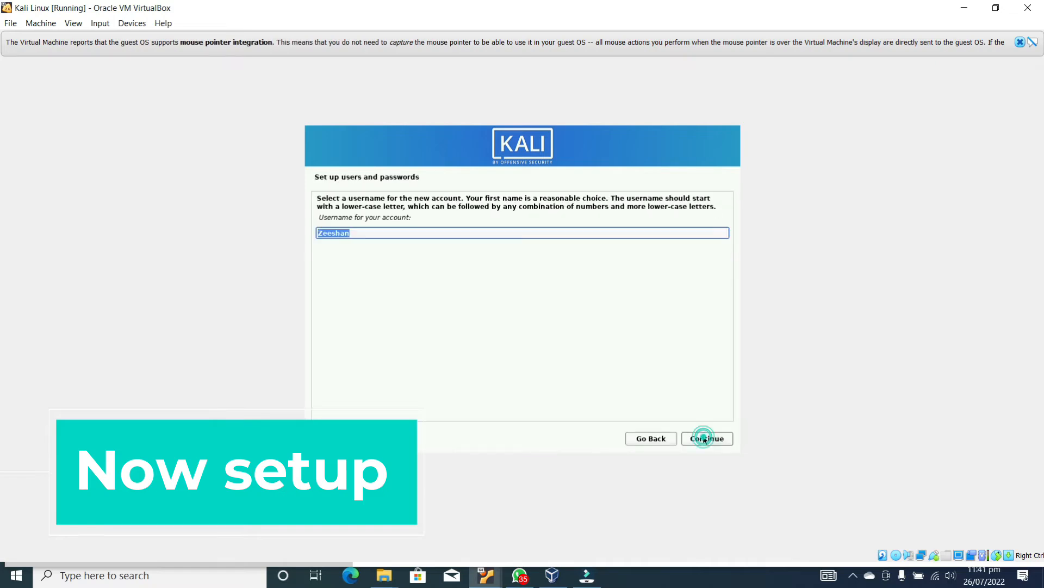
key(BackSpace)
text(zeeshan)
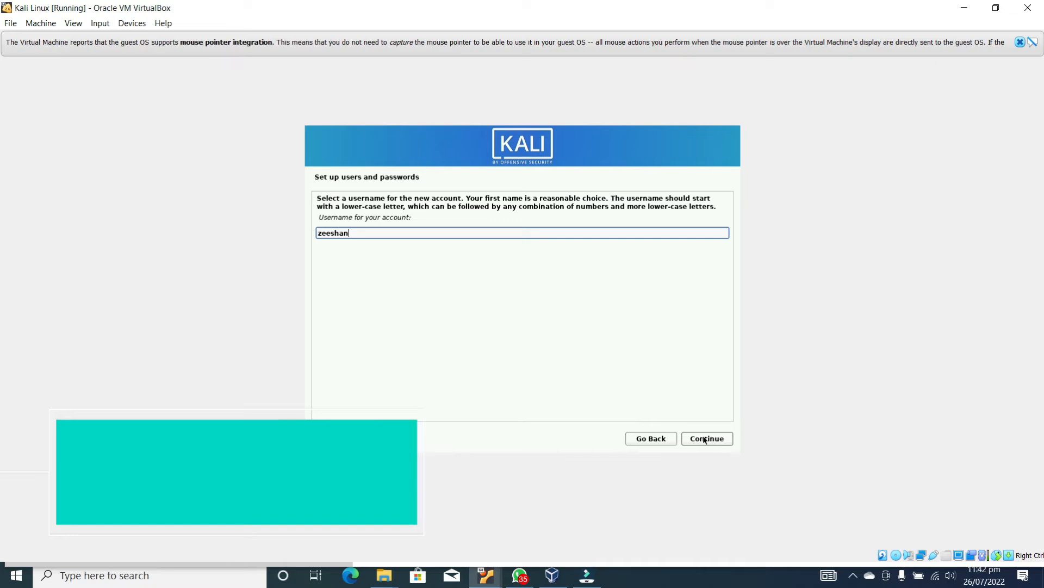
click(705, 439)
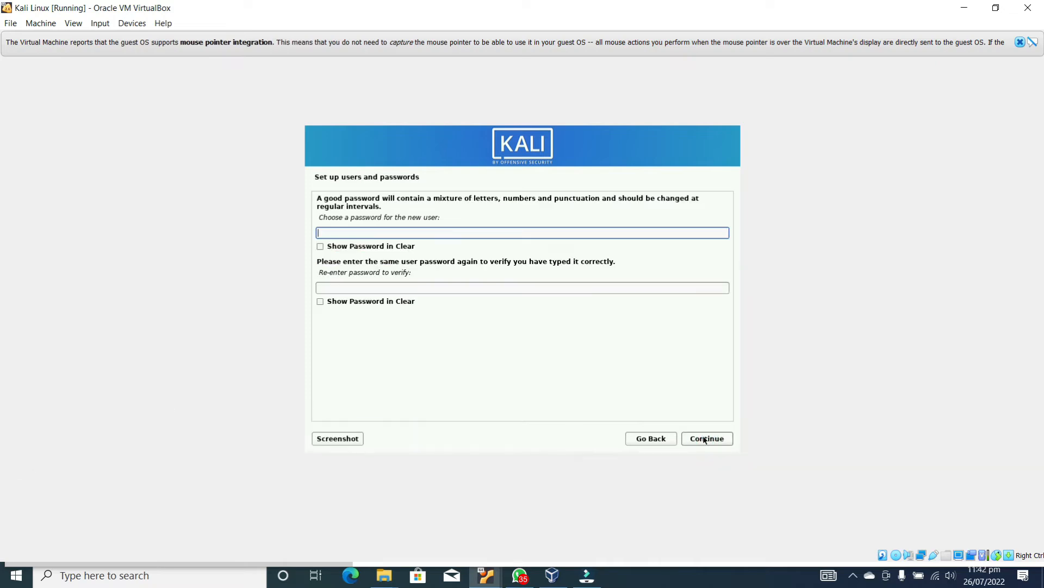
Enter and confirm the user password, then accept the Eastern time zone
key(Tab)
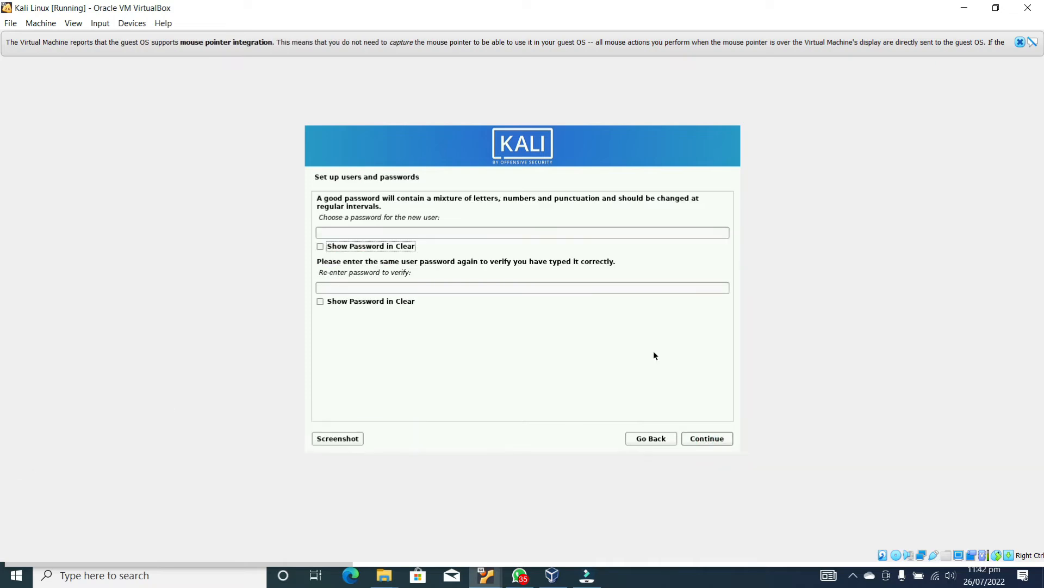
click(446, 232)
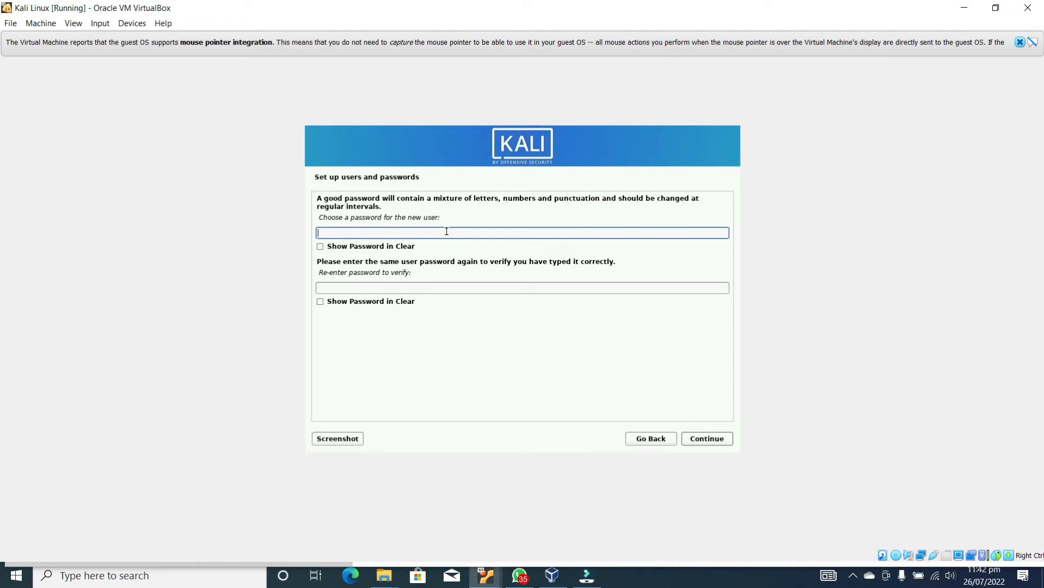
click(446, 231)
click(446, 231)
text(kali)
click(458, 288)
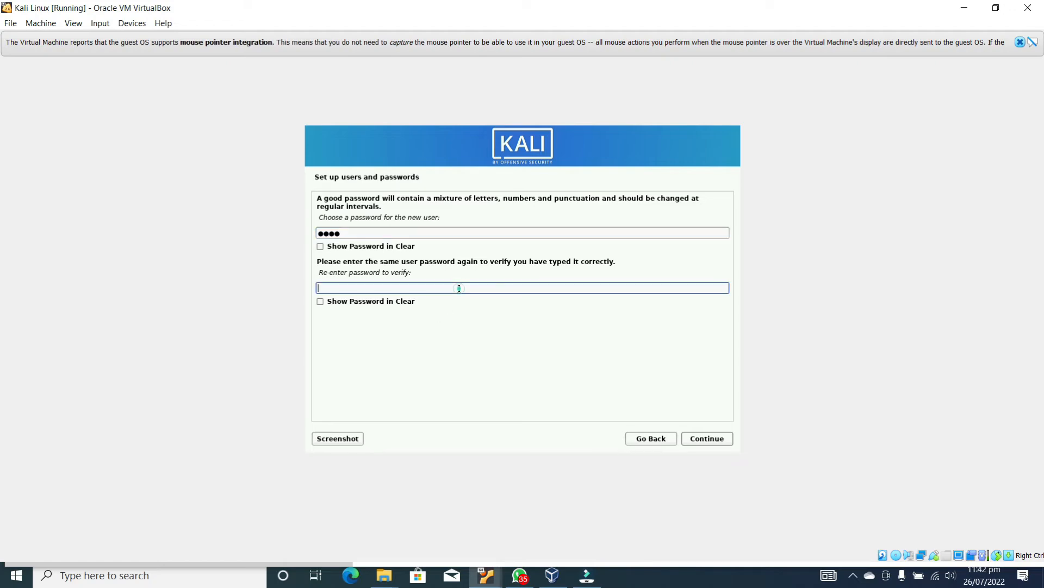
text(kali)
click(712, 438)
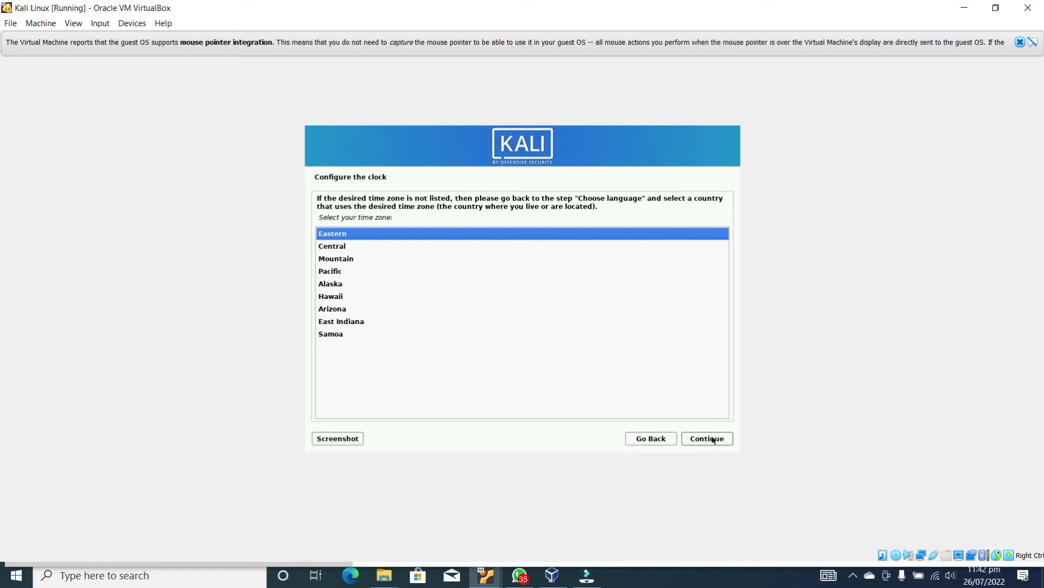
click(723, 441)
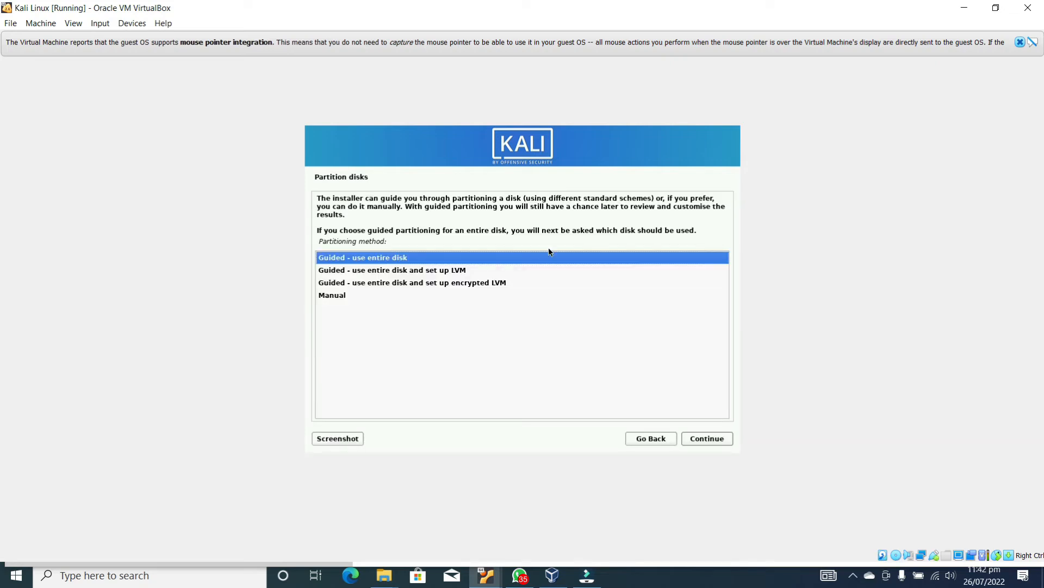
Guided-partition the entire 27.1 GB disk with all files in one partition and write changes
click(709, 440)
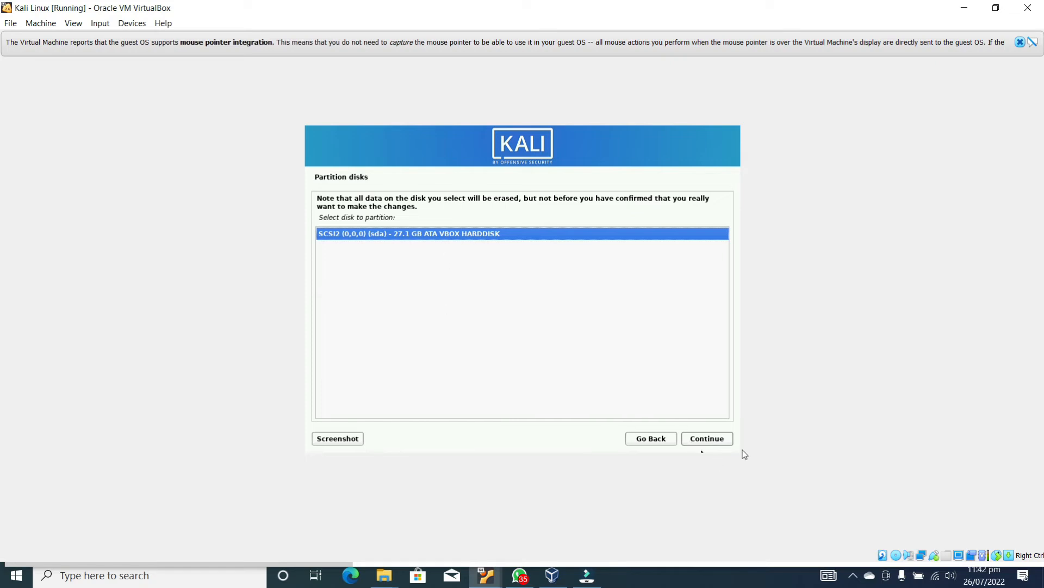
click(715, 440)
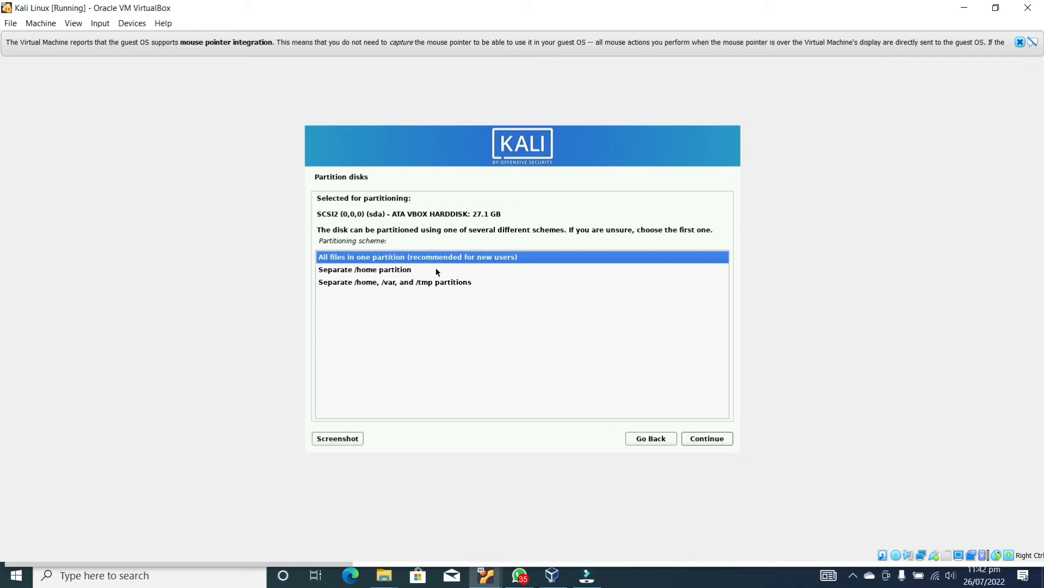
click(703, 441)
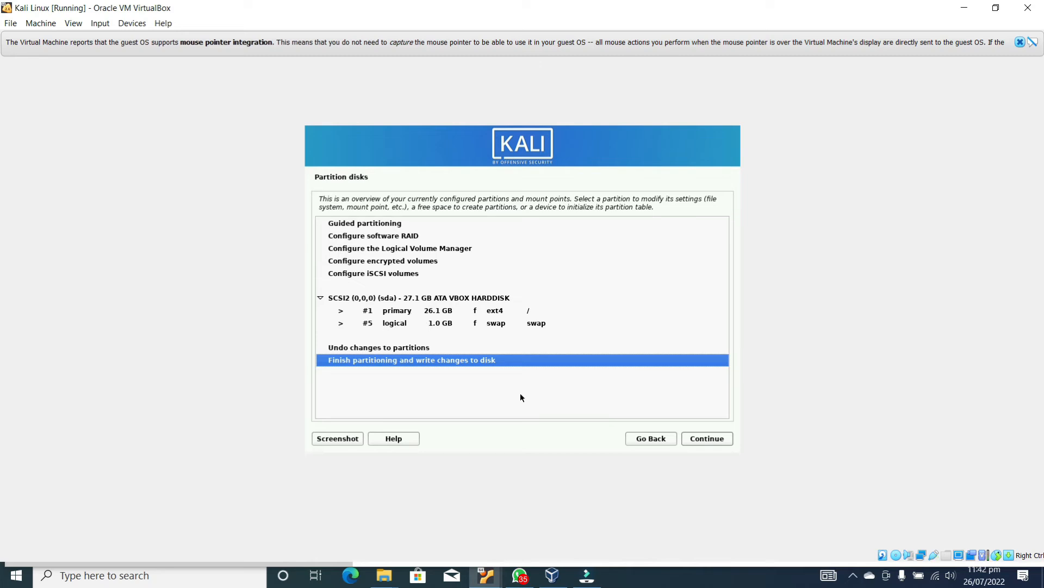
click(691, 438)
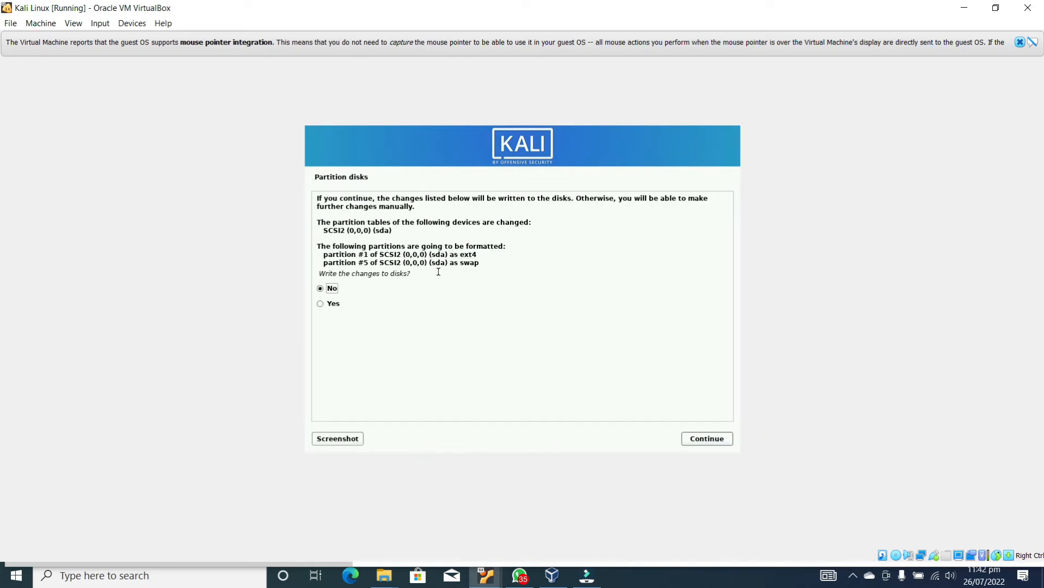
click(321, 304)
click(701, 439)
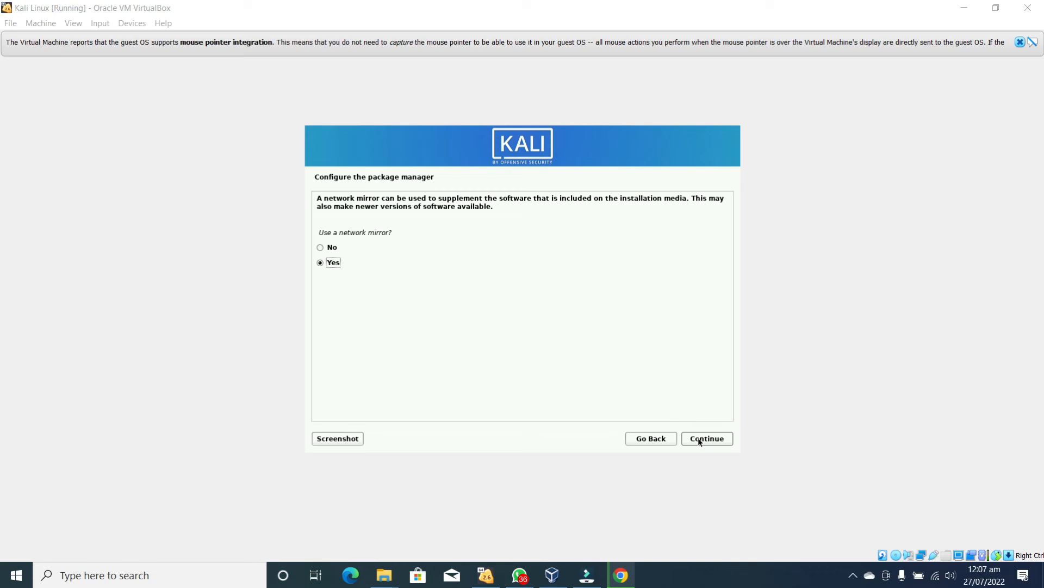
Use a network mirror and leave the HTTP proxy field blank
click(700, 441)
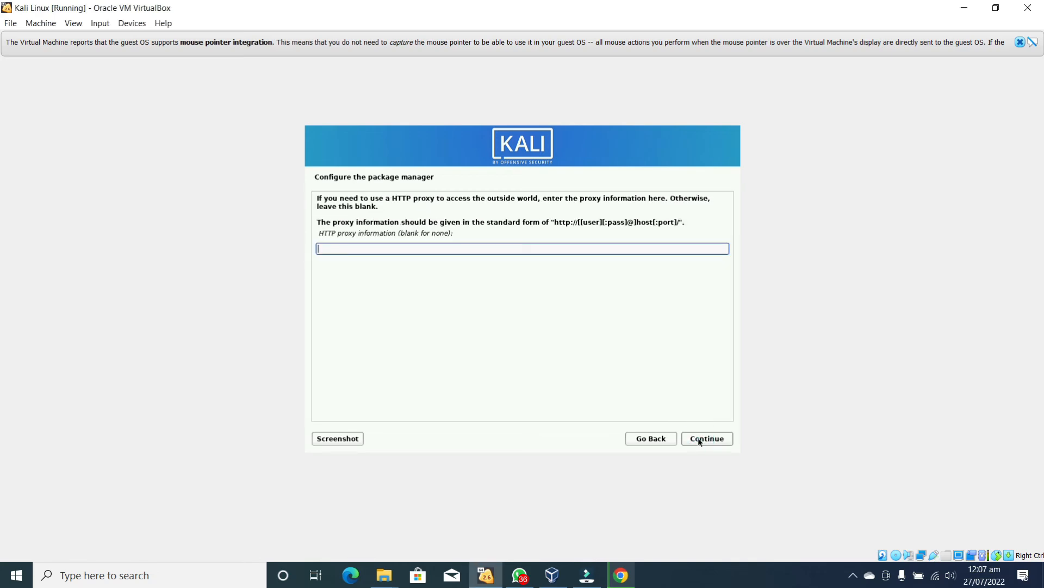
click(701, 442)
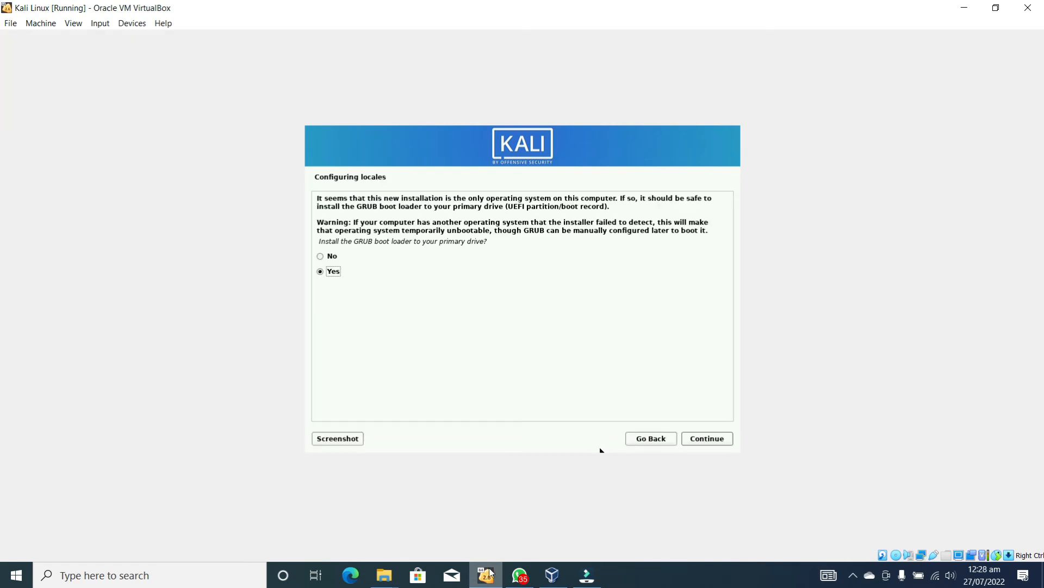
Install the GRUB boot loader on the primary drive /dev/sda
click(726, 439)
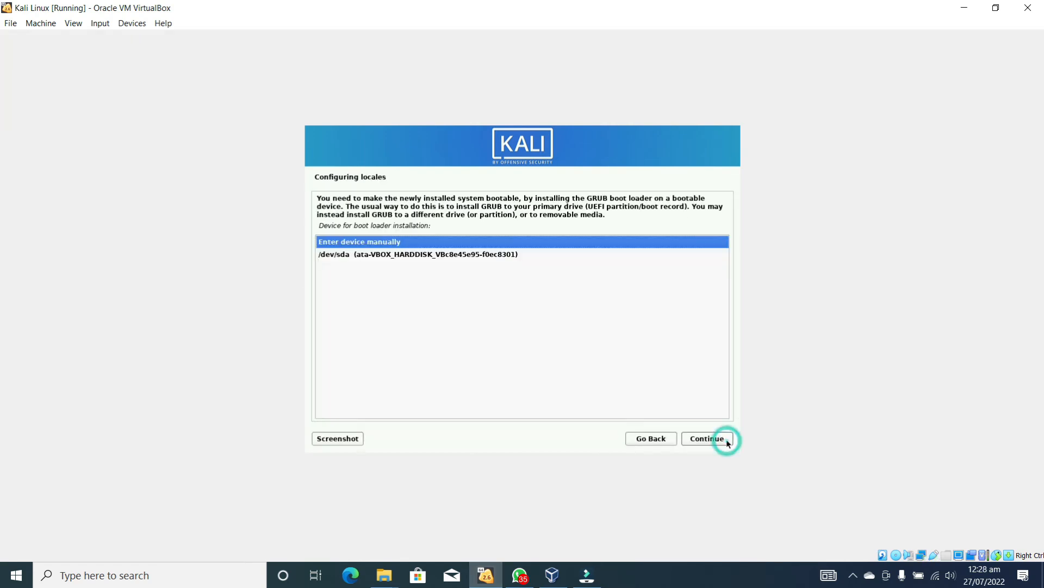
click(466, 257)
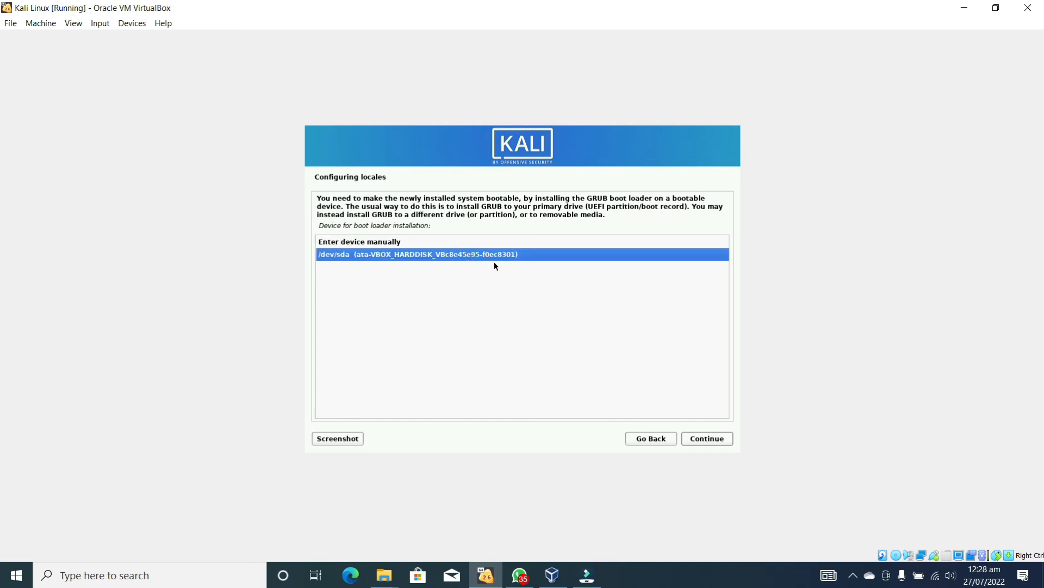
click(711, 439)
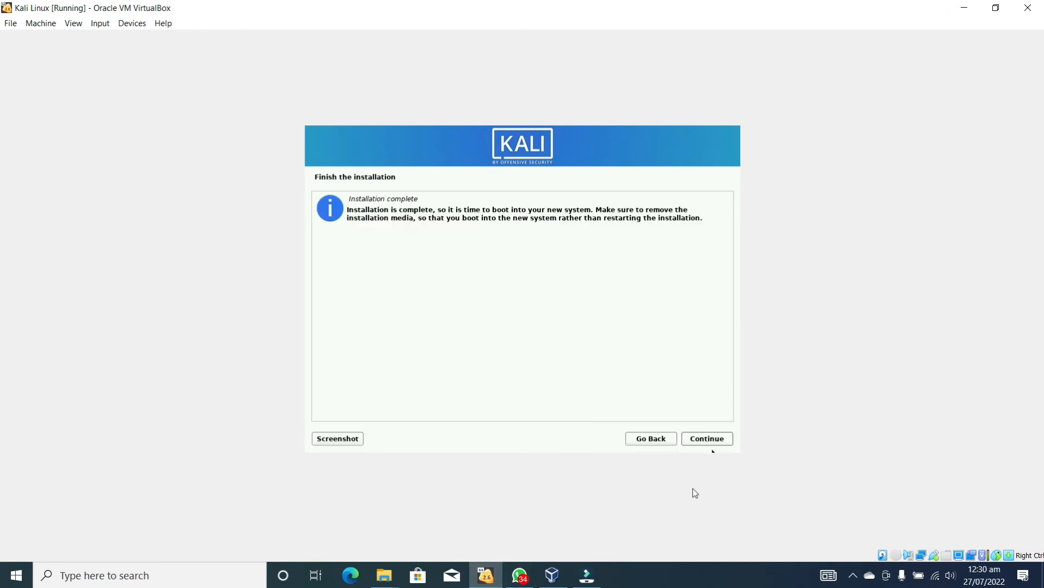
Confirm the Installation complete screen to finish up and reboot the VM
click(707, 439)
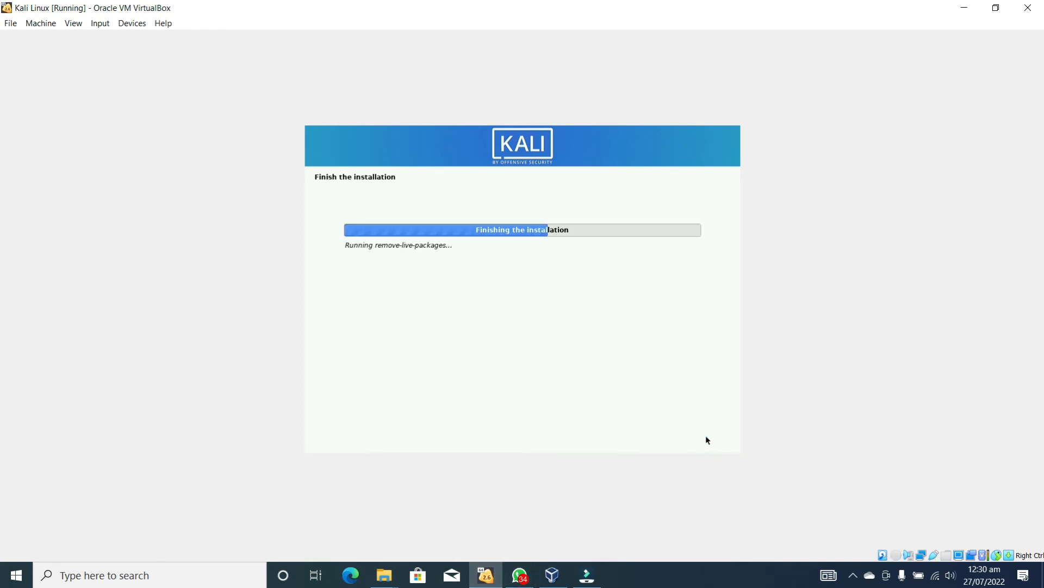